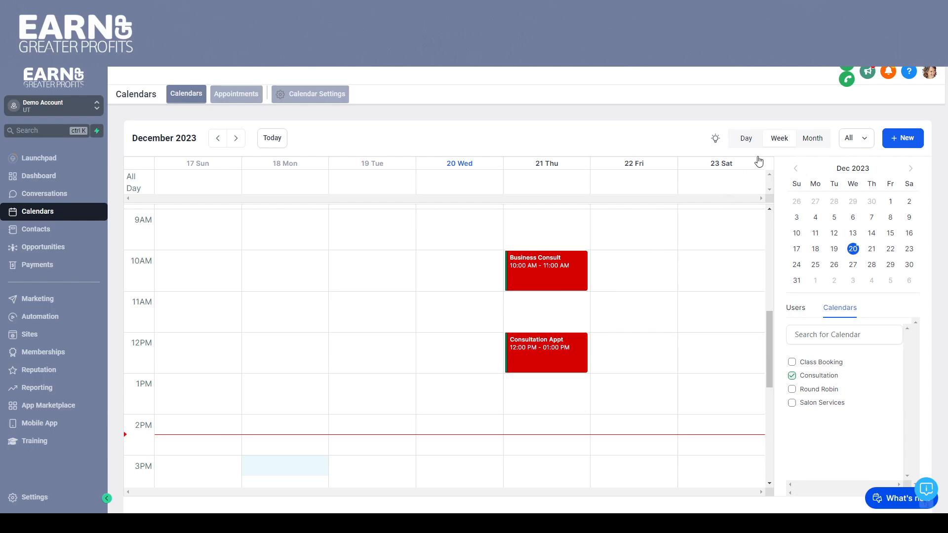
# View the calendar by day and by month, and return it to the weekly view
pyautogui.click(745, 140)
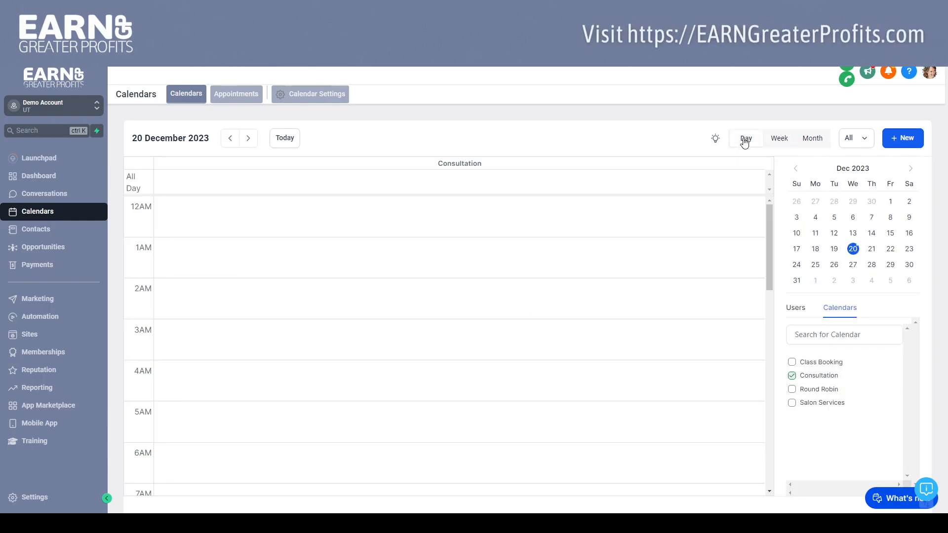
pyautogui.moveTo(771, 216); pyautogui.dragTo(773, 152)
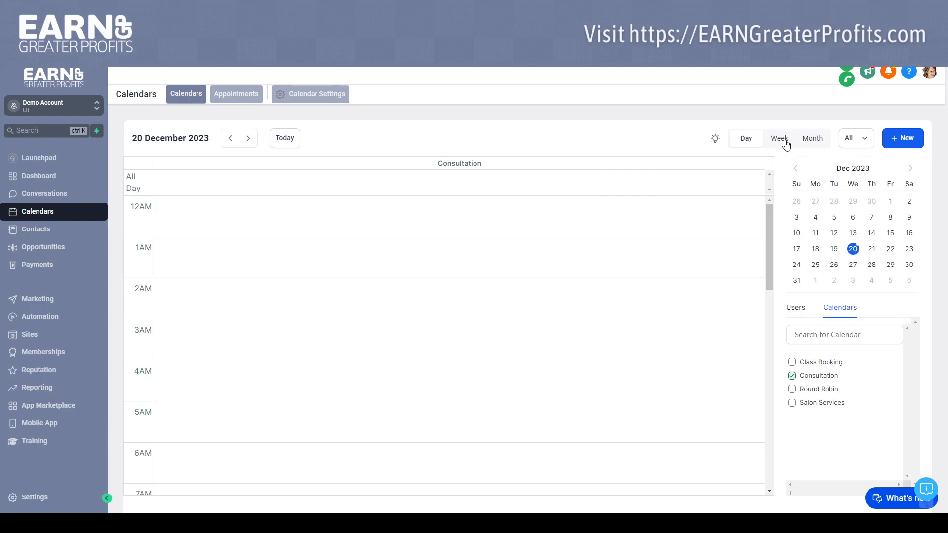
pyautogui.click(810, 143)
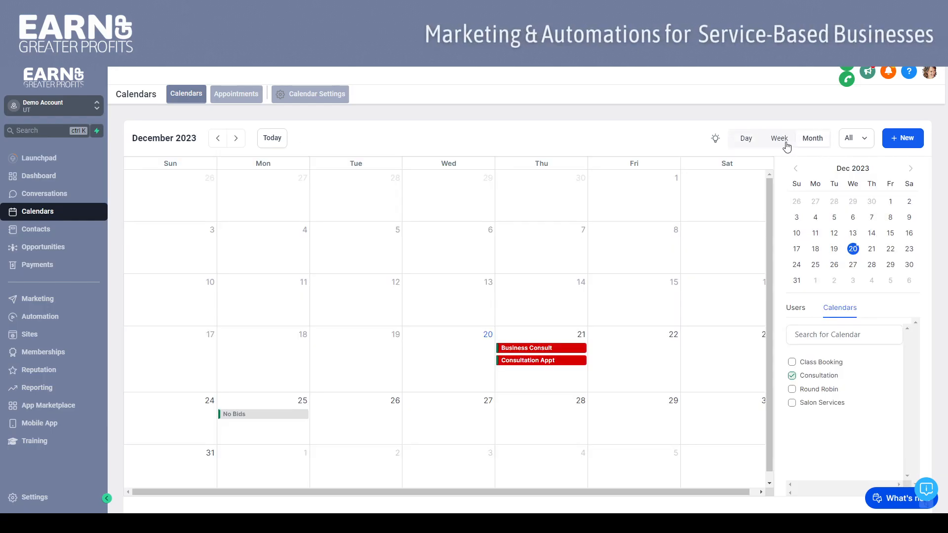
pyautogui.click(784, 142)
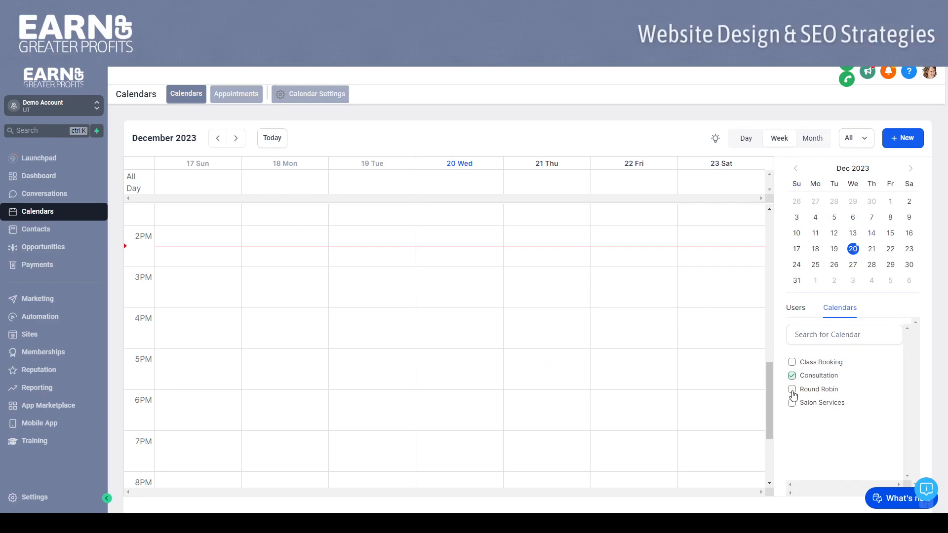
# Check the user filter and the calendar filter, and bring Thursday's morning appointments of the weekly schedule into view
pyautogui.click(796, 311)
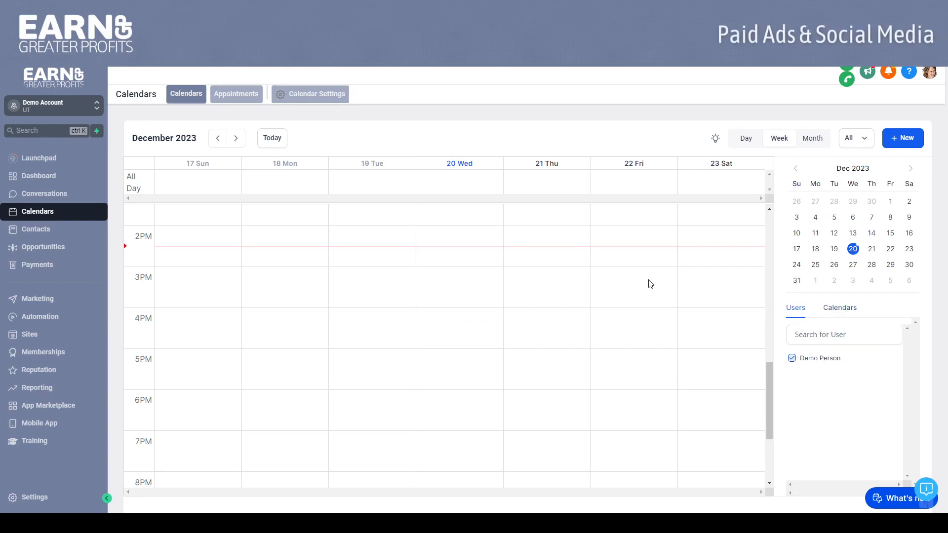
pyautogui.moveTo(768, 368)
pyautogui.mouseDown()
pyautogui.moveTo(762, 214)
pyautogui.moveTo(774, 395)
pyautogui.moveTo(781, 358)
pyautogui.mouseUp()
pyautogui.click(836, 311)
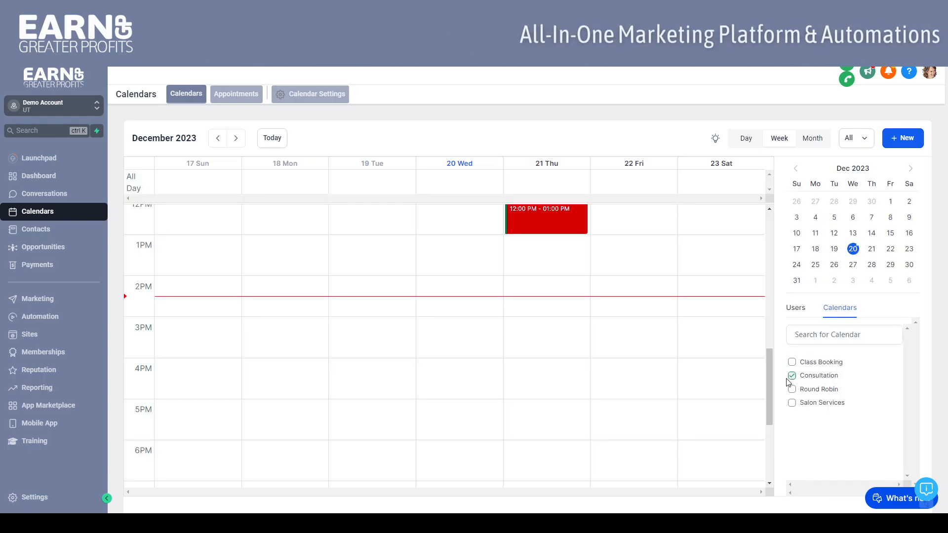
pyautogui.scroll(1, 768, 360)
pyautogui.moveTo(768, 359); pyautogui.dragTo(756, 337)
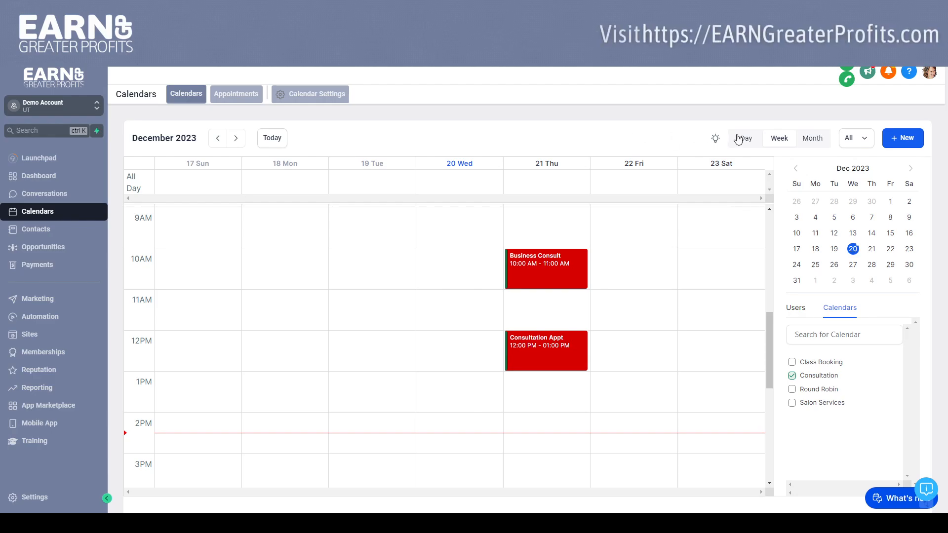
# Start a new appointment in the Consultation calendar for the 10:00 am - 11:00 am slot on Dec 21, 2023, with Confirmed status
pyautogui.click(902, 141)
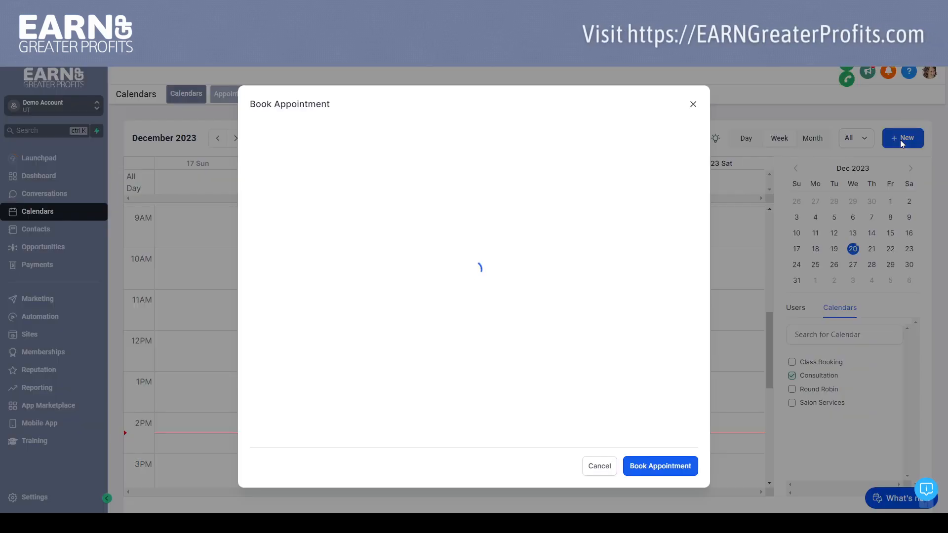
pyautogui.click(408, 177)
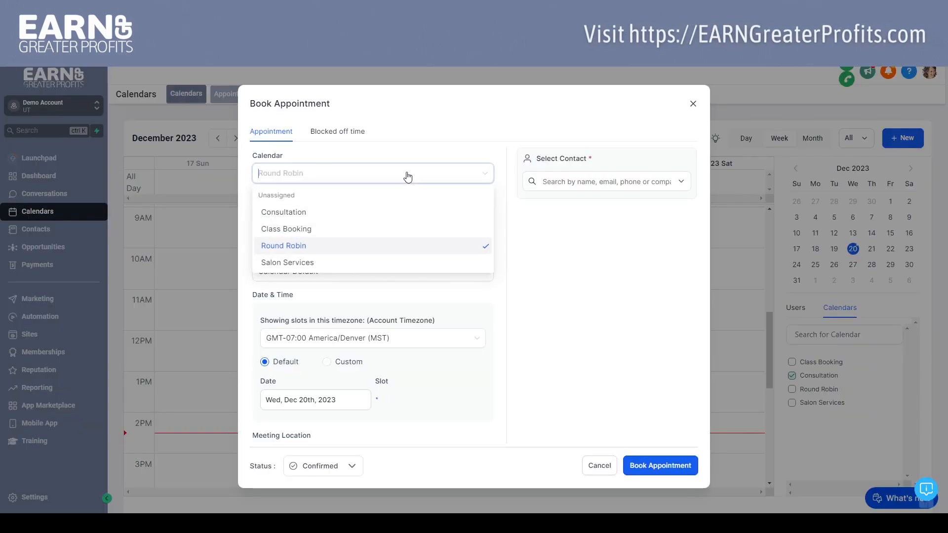
pyautogui.click(339, 211)
pyautogui.click(338, 216)
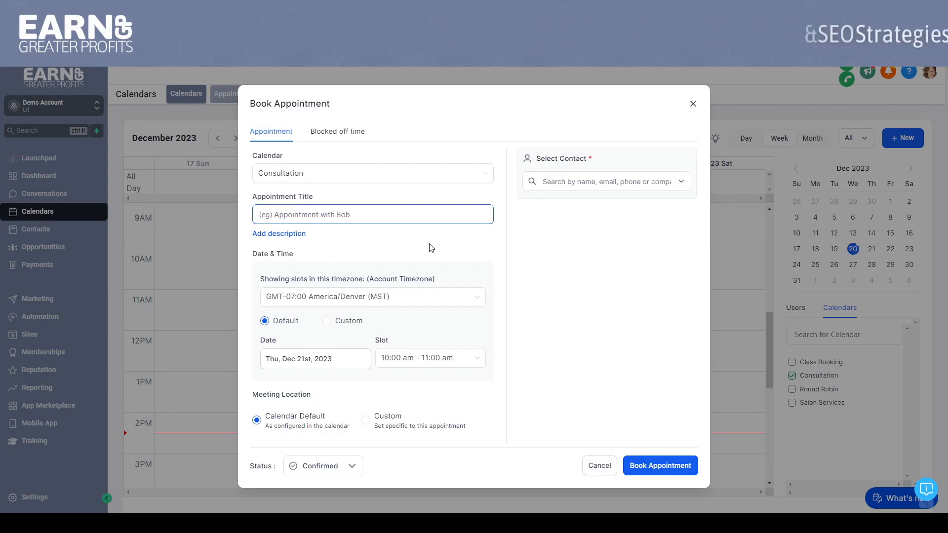
pyautogui.click(404, 362)
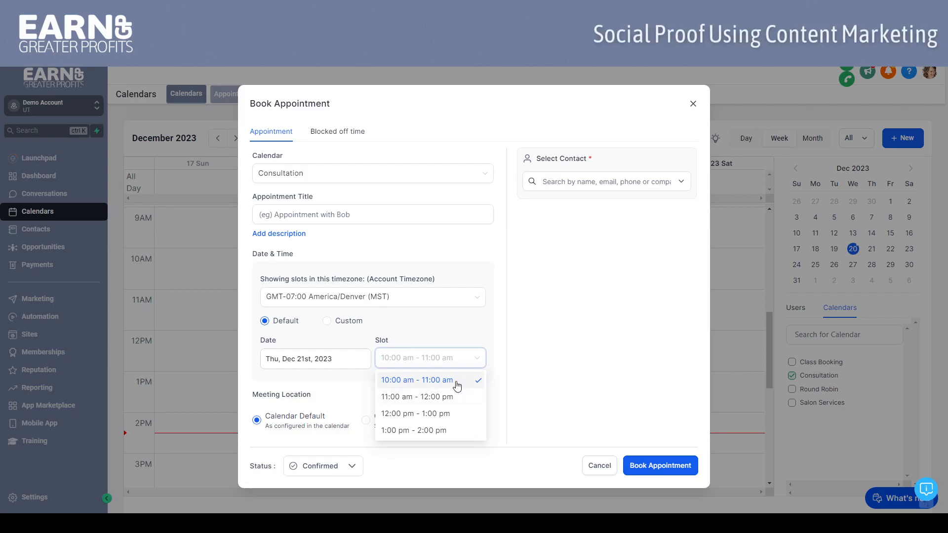
pyautogui.click(459, 383)
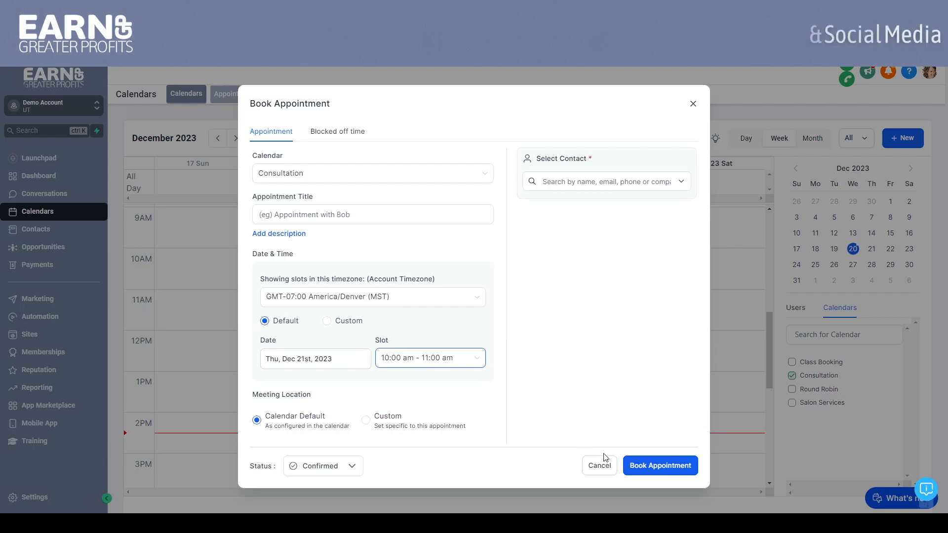
pyautogui.click(348, 470)
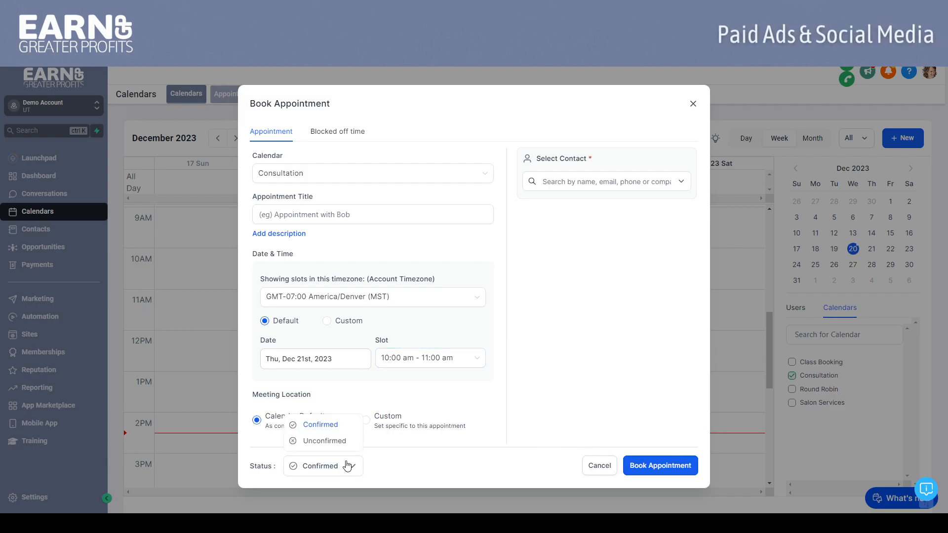
pyautogui.click(381, 464)
# Search the contacts for "a", select the fourth contact for the appointment and book it
pyautogui.click(625, 468)
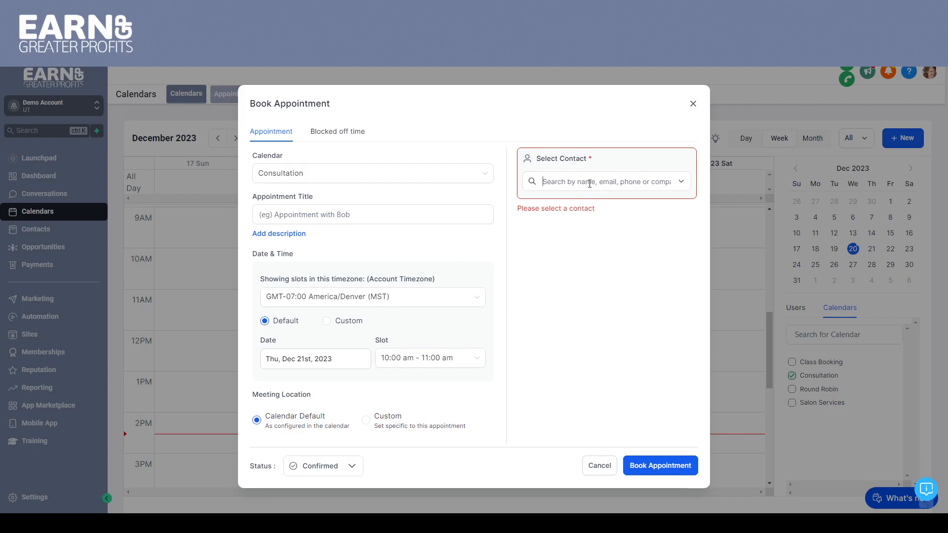
pyautogui.write('a')
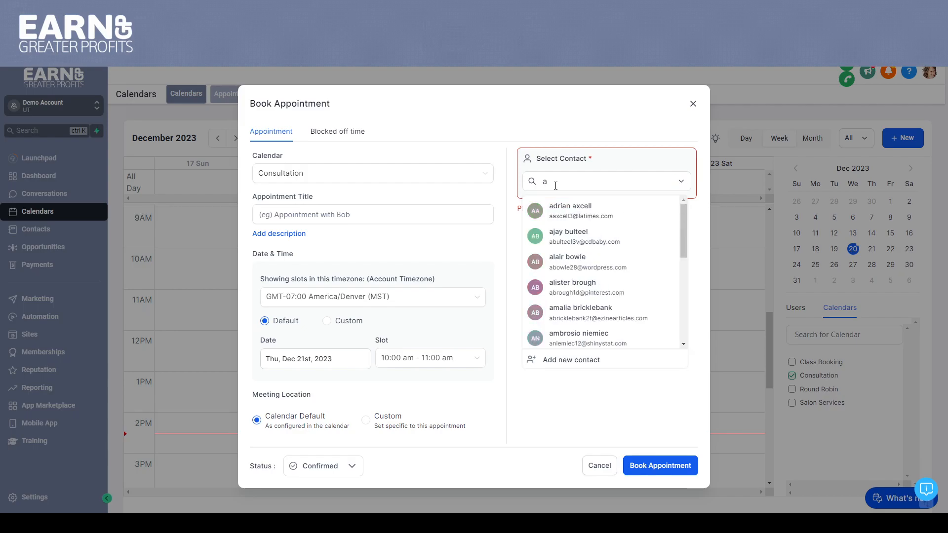
pyautogui.click(563, 290)
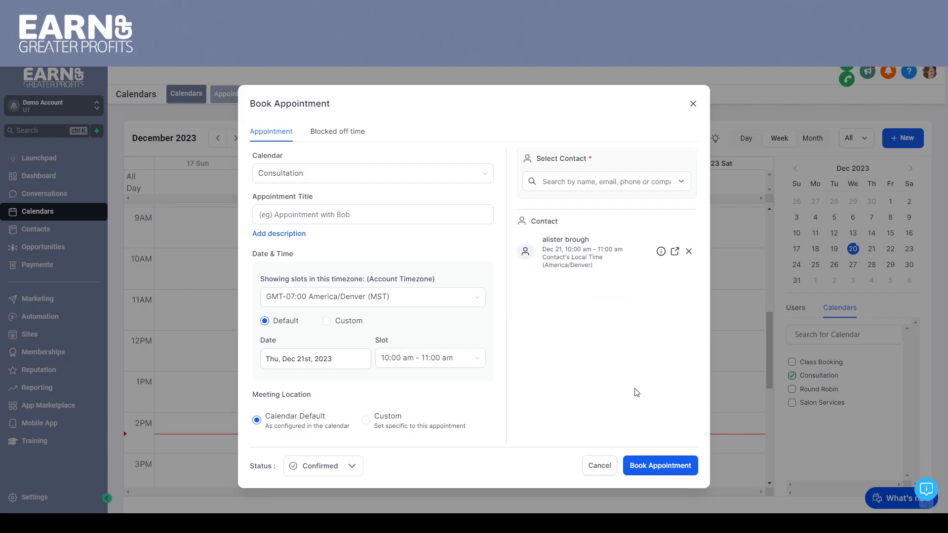
pyautogui.click(647, 466)
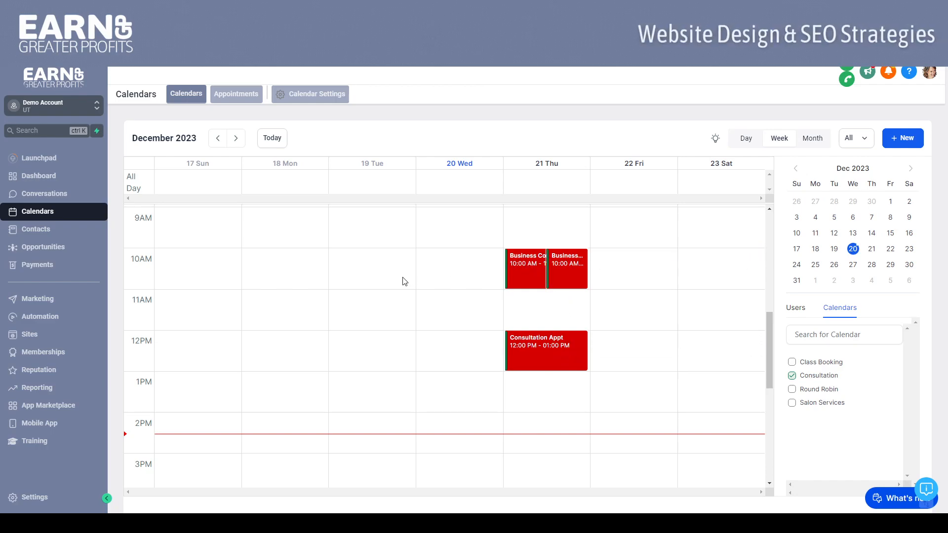
# Open the appointments list, view the details of the most recently added appointment and check which actions it offers
pyautogui.click(232, 96)
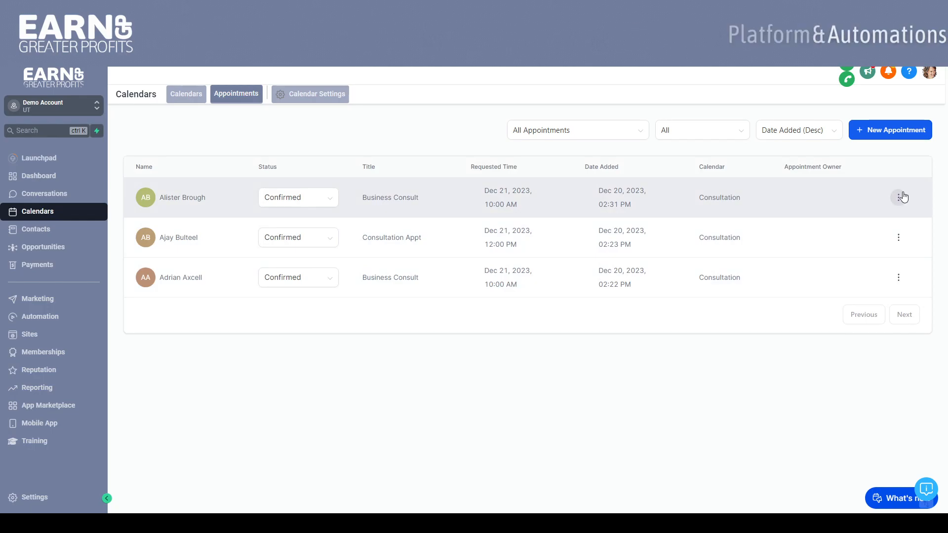
pyautogui.click(903, 197)
pyautogui.click(895, 221)
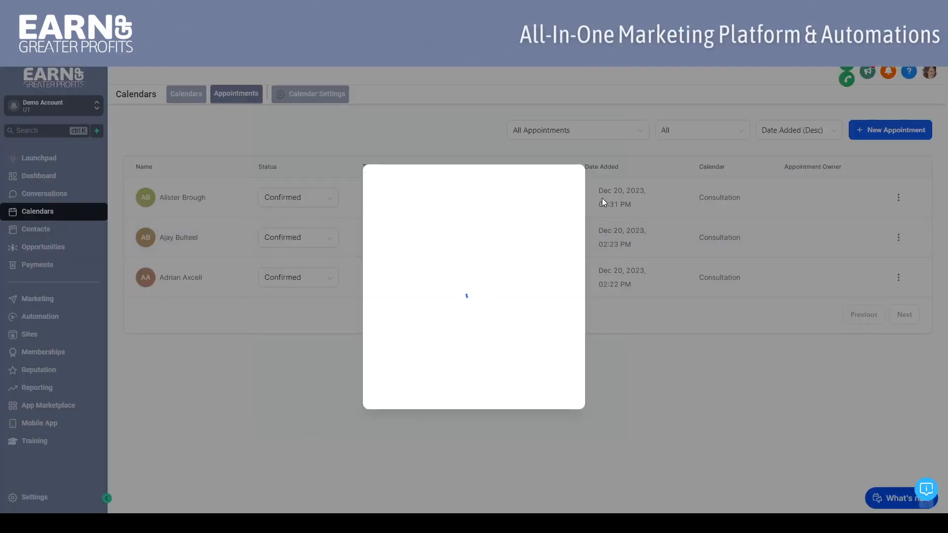
pyautogui.click(567, 157)
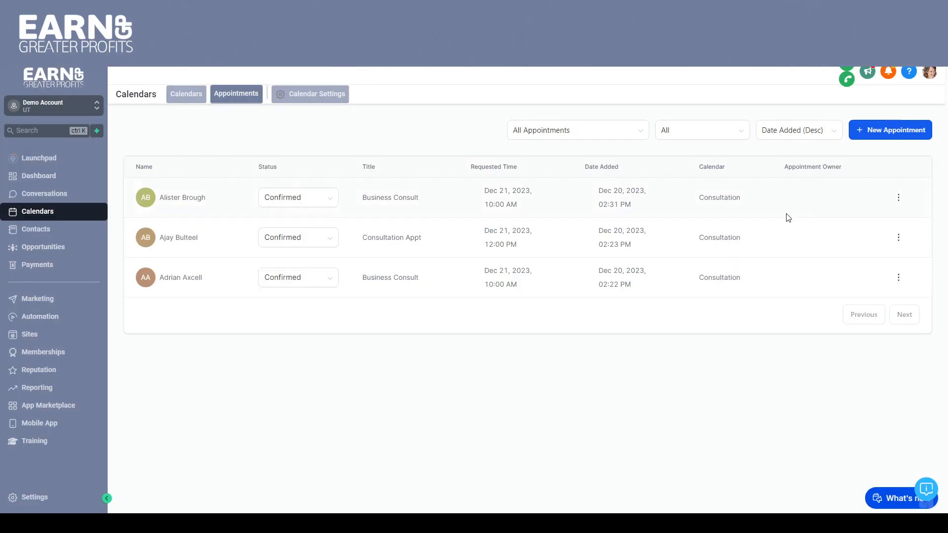
pyautogui.click(899, 199)
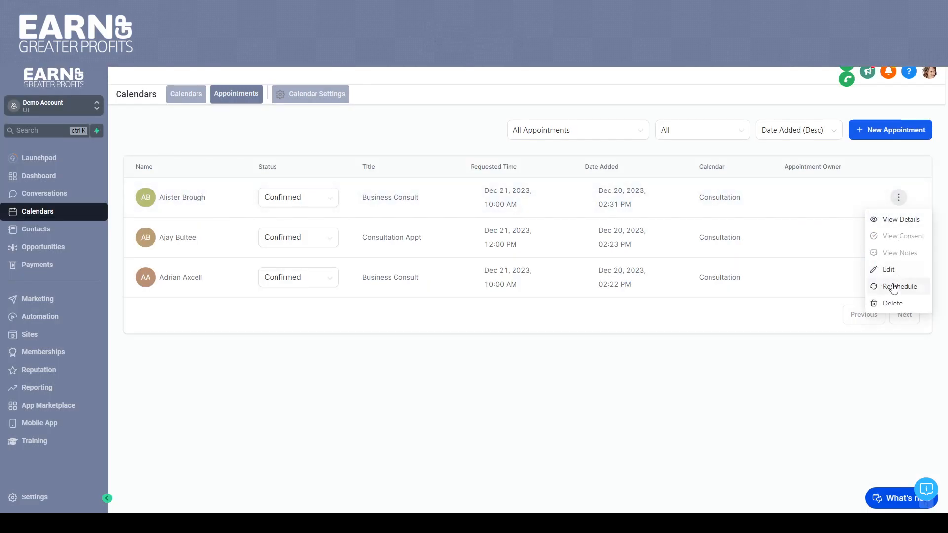
pyautogui.click(434, 143)
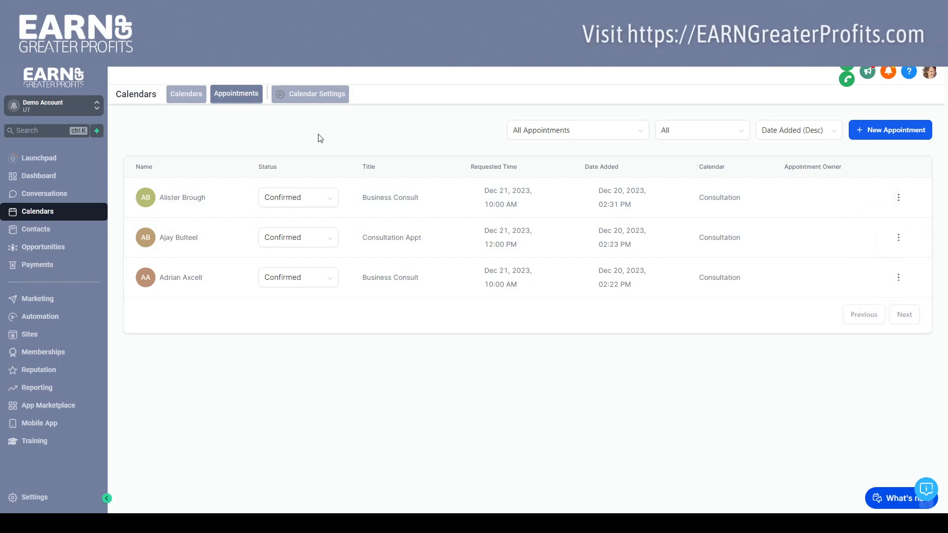
# Open the calendar settings
pyautogui.click(311, 95)
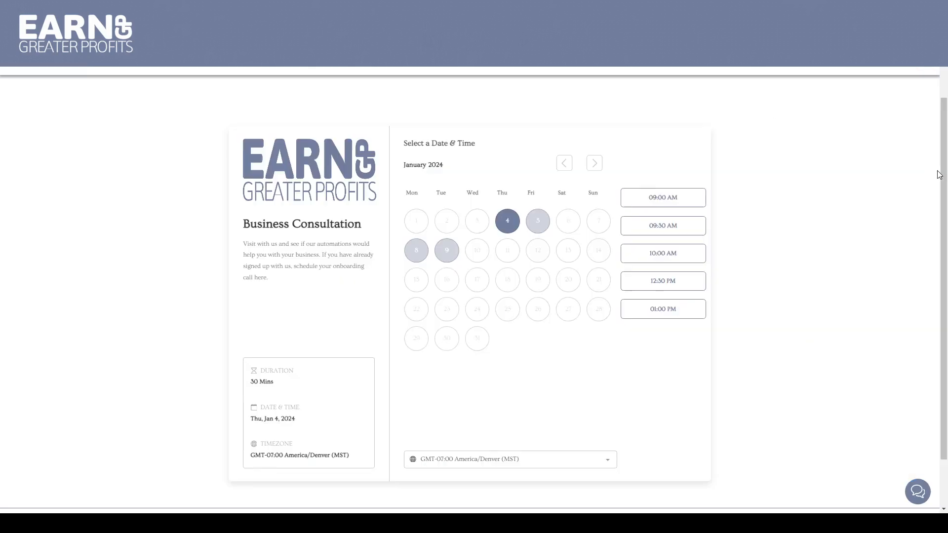
# On the Business Consultation booking page, select Friday, January 5, 2024 at 11:00 AM and look through the contact form
pyautogui.moveTo(942, 148); pyautogui.dragTo(941, 167)
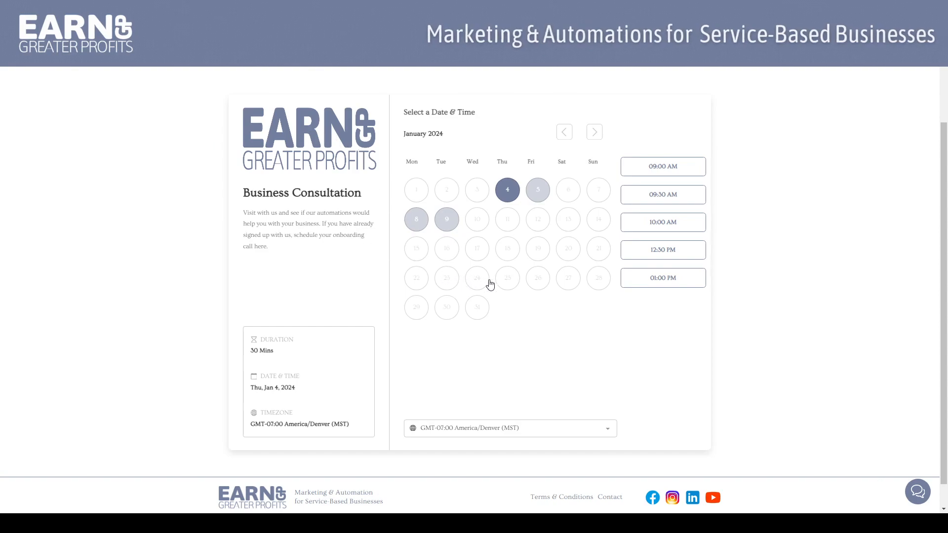
pyautogui.moveTo(944, 237)
pyautogui.mouseDown()
pyautogui.moveTo(944, 224)
pyautogui.moveTo(943, 235)
pyautogui.mouseUp()
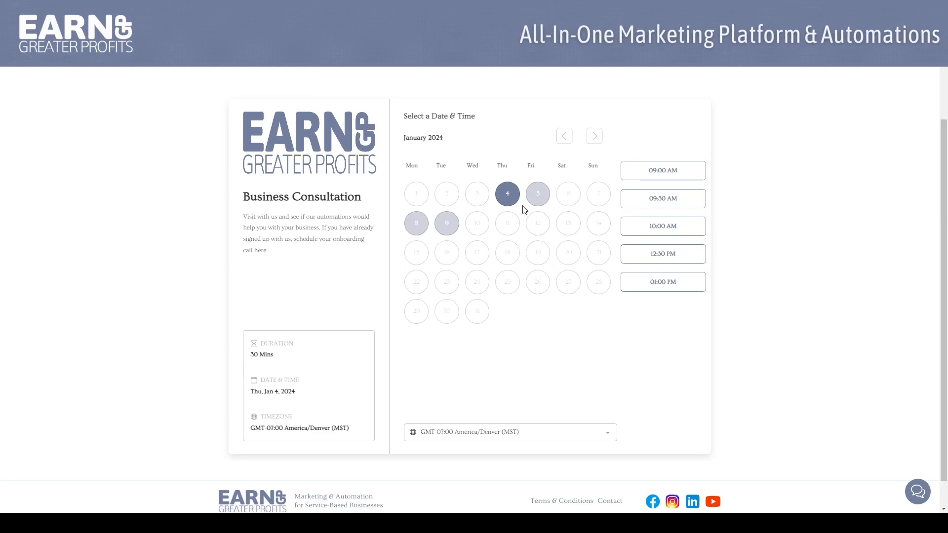
pyautogui.click(541, 198)
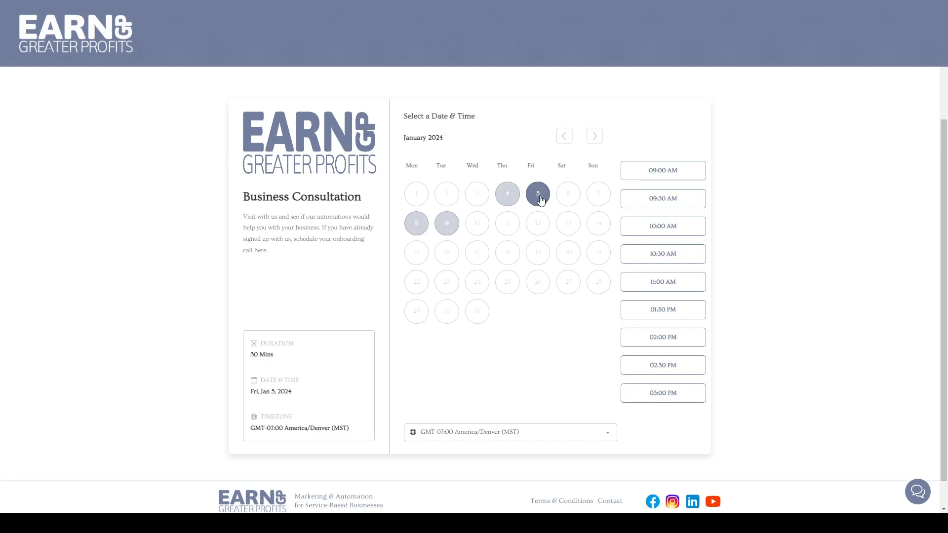
pyautogui.click(657, 285)
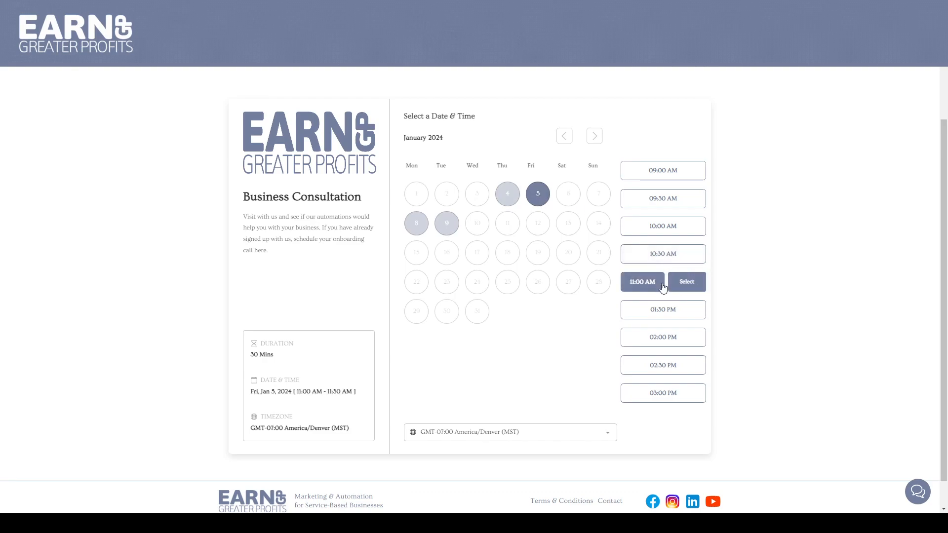
pyautogui.click(685, 284)
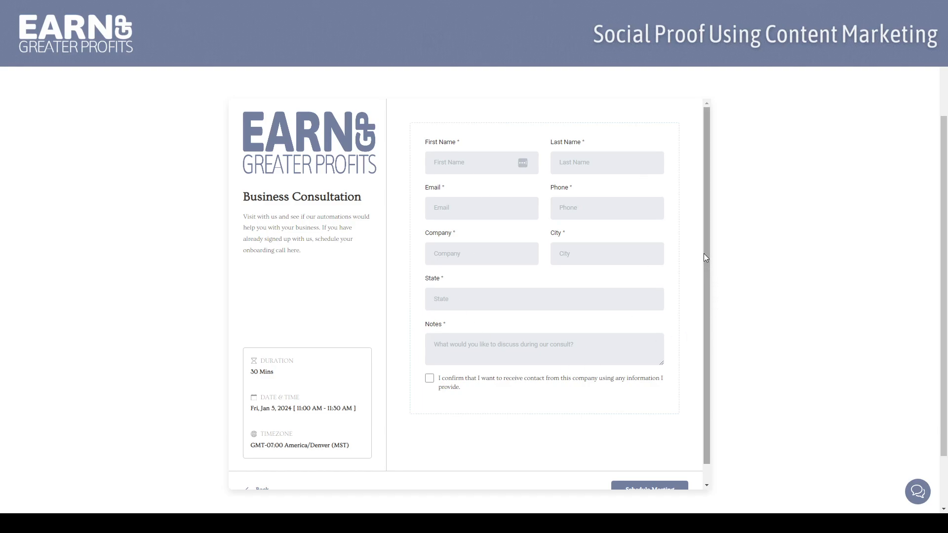
pyautogui.moveTo(707, 259); pyautogui.dragTo(704, 304)
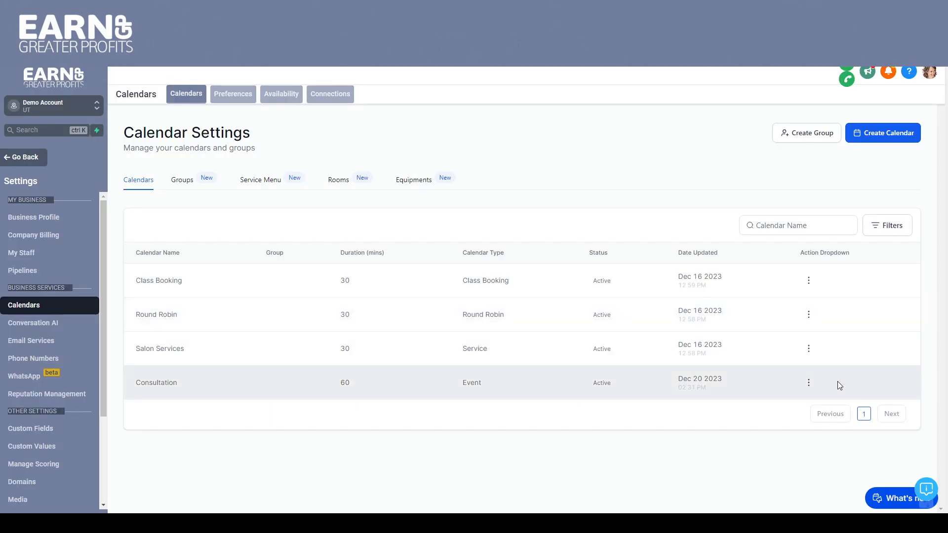
# Open the Consultation calendar for editing and review its meeting details, including group, custom URL, invite title, location and event color
pyautogui.click(808, 382)
pyautogui.click(793, 406)
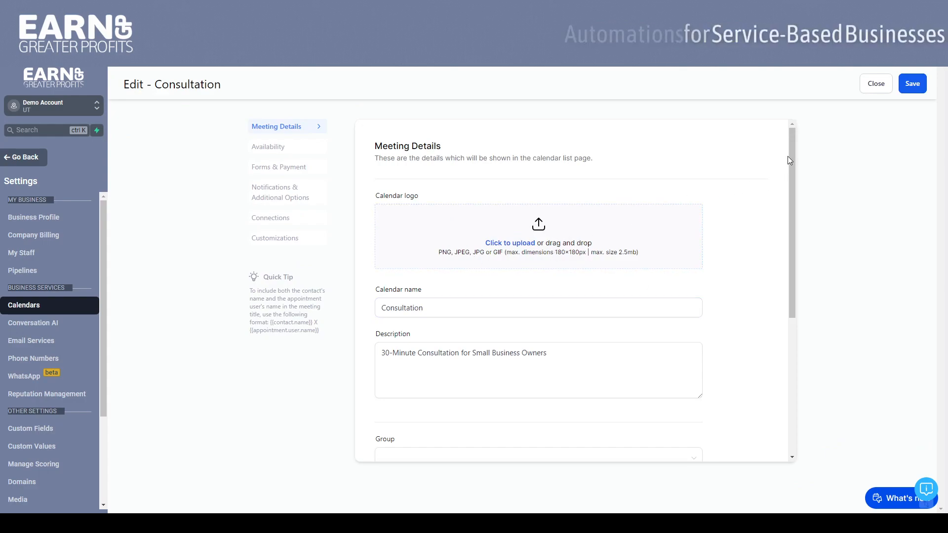
pyautogui.moveTo(790, 154); pyautogui.dragTo(796, 298)
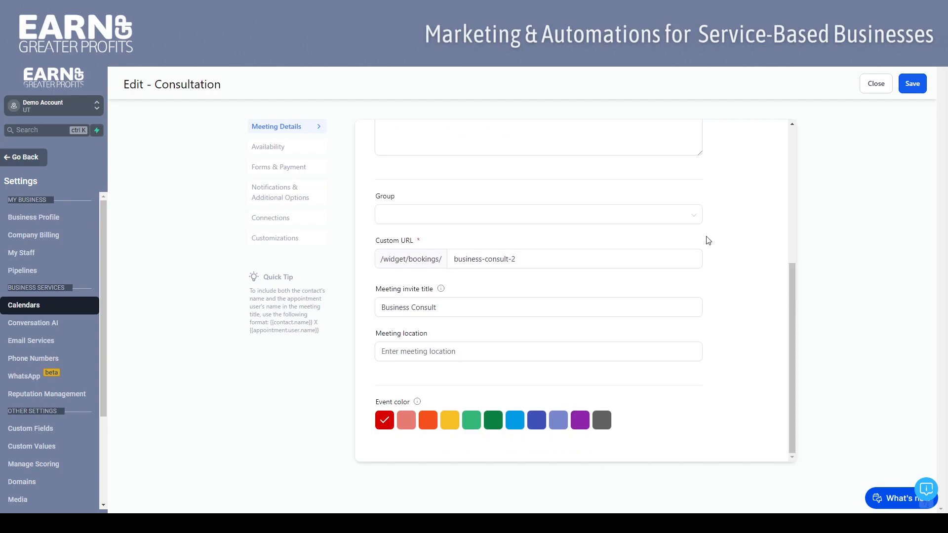
pyautogui.click(695, 219)
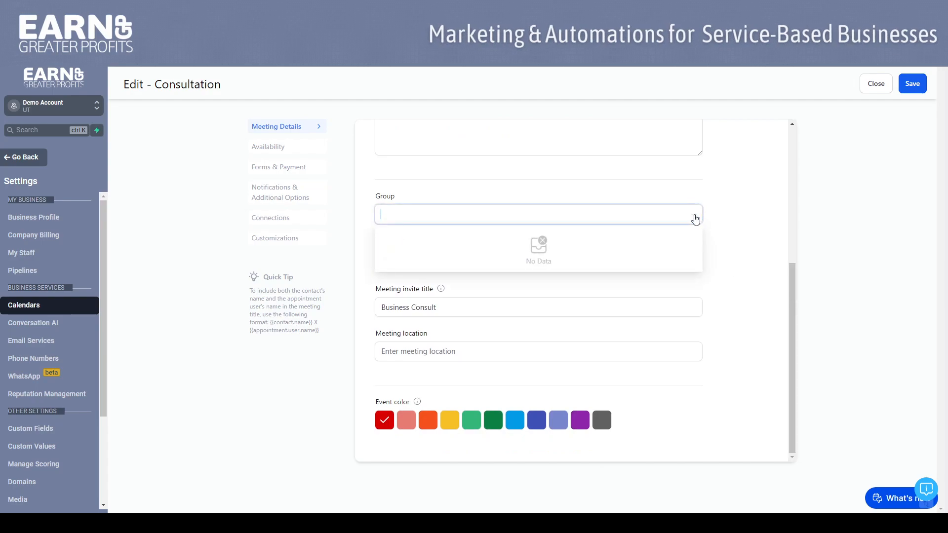
pyautogui.click(737, 221)
pyautogui.moveTo(791, 271)
pyautogui.mouseDown()
pyautogui.moveTo(783, 135)
pyautogui.moveTo(793, 270)
pyautogui.mouseUp()
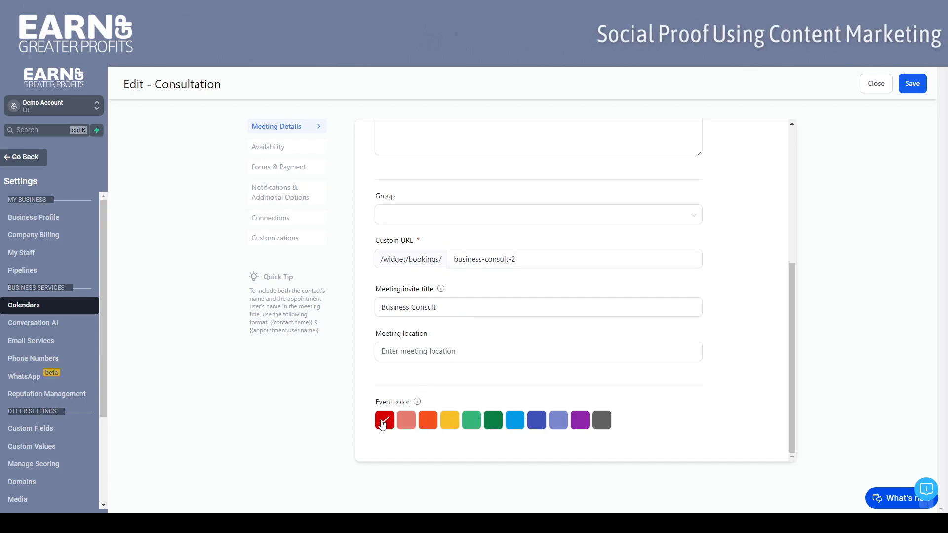
pyautogui.moveTo(792, 286)
pyautogui.mouseDown()
pyautogui.moveTo(789, 252)
pyautogui.moveTo(787, 281)
pyautogui.mouseUp()
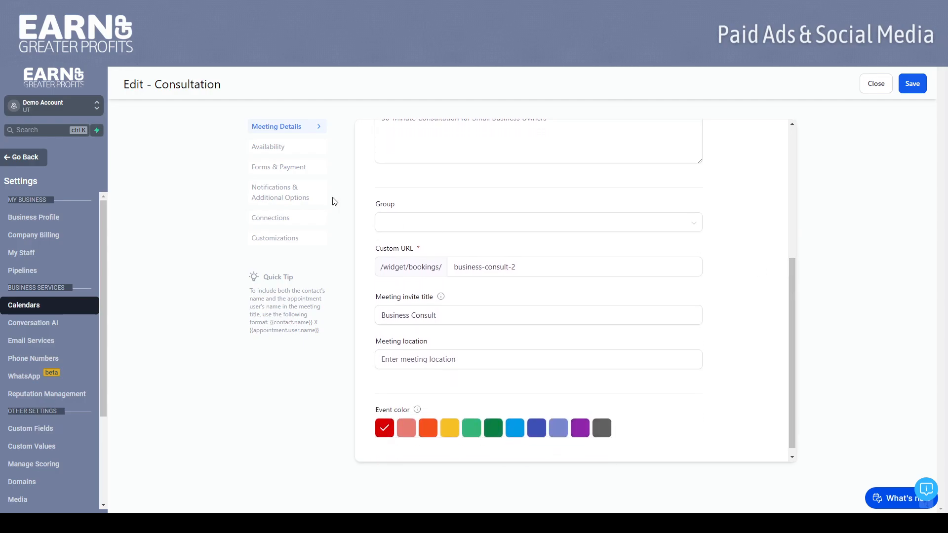
# Review the Consultation calendar's availability settings, including availability type, weekdays and daily hours
pyautogui.click(271, 147)
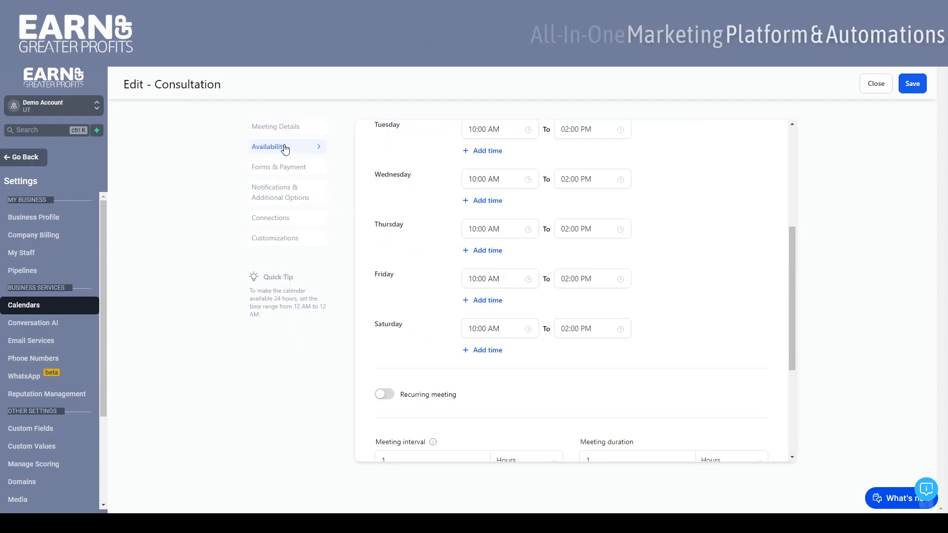
pyautogui.moveTo(790, 242); pyautogui.dragTo(778, 133)
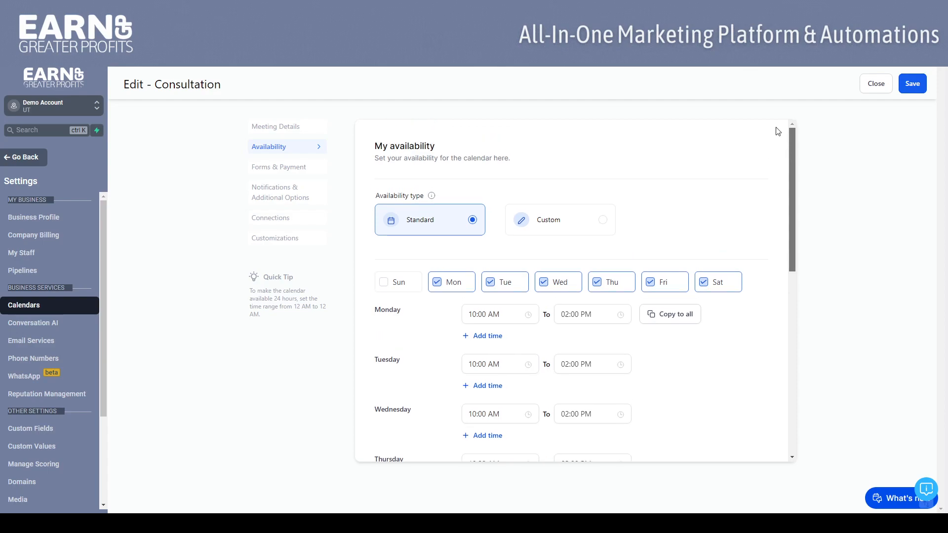
pyautogui.scroll(-3, 781, 162)
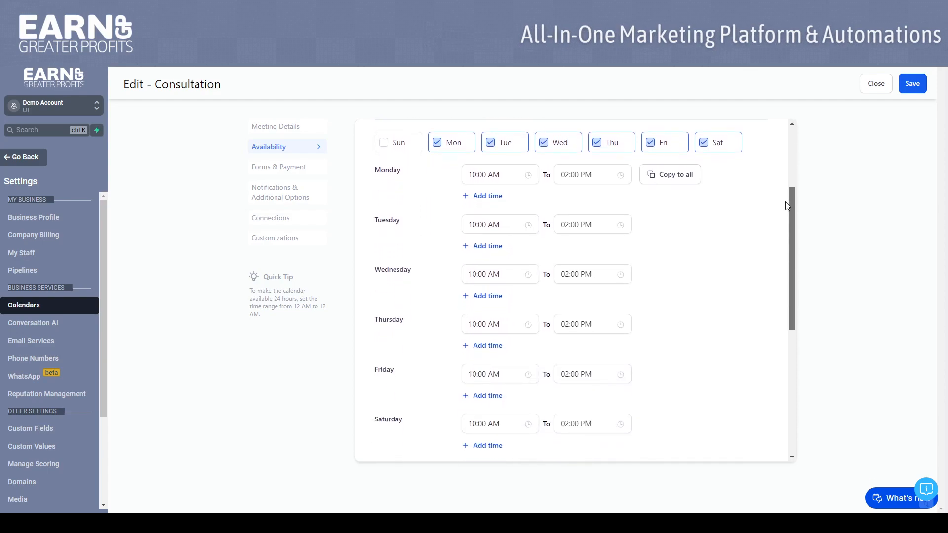
pyautogui.moveTo(787, 206)
pyautogui.mouseDown()
pyautogui.moveTo(785, 134)
pyautogui.moveTo(790, 201)
pyautogui.mouseUp()
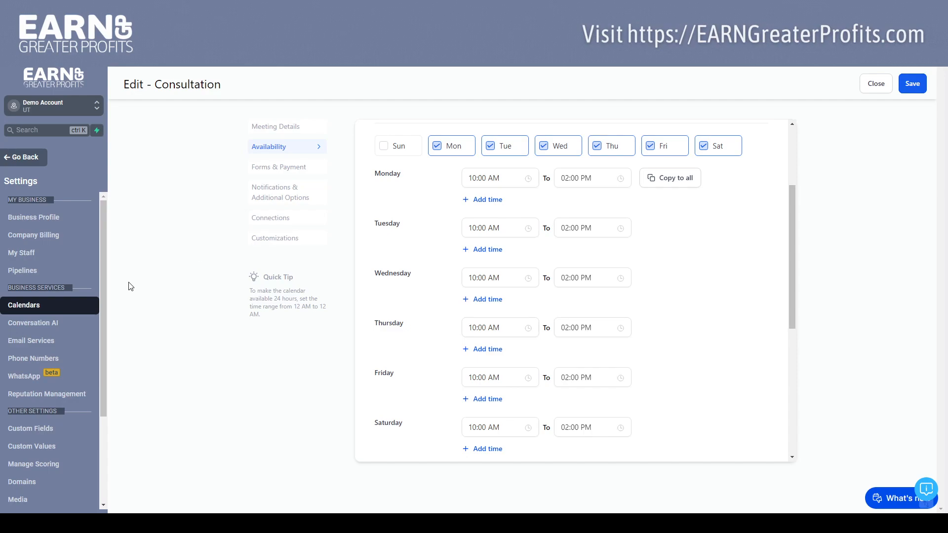
# Open the staff member's profile for editing, review the meeting location, time zone and available hours under User Availability, and cancel without saving
pyautogui.click(18, 258)
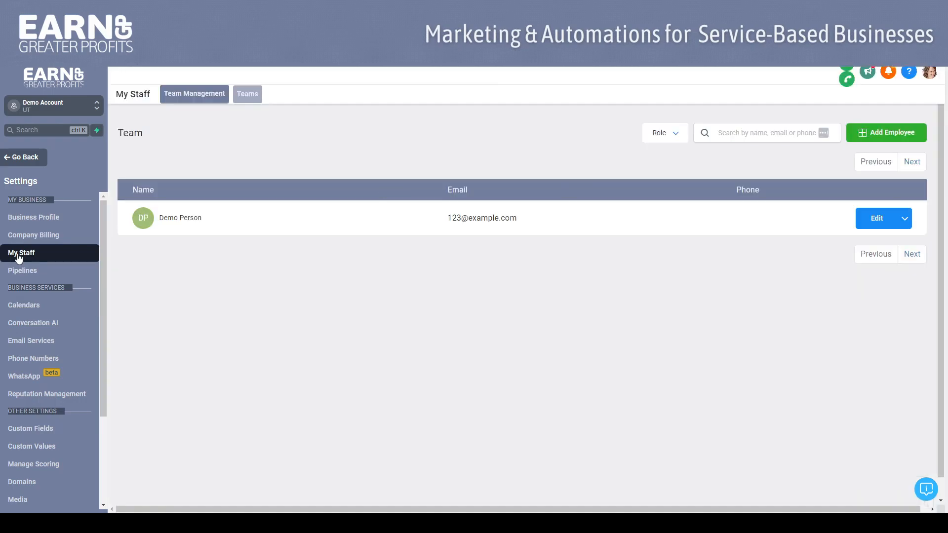
pyautogui.click(871, 223)
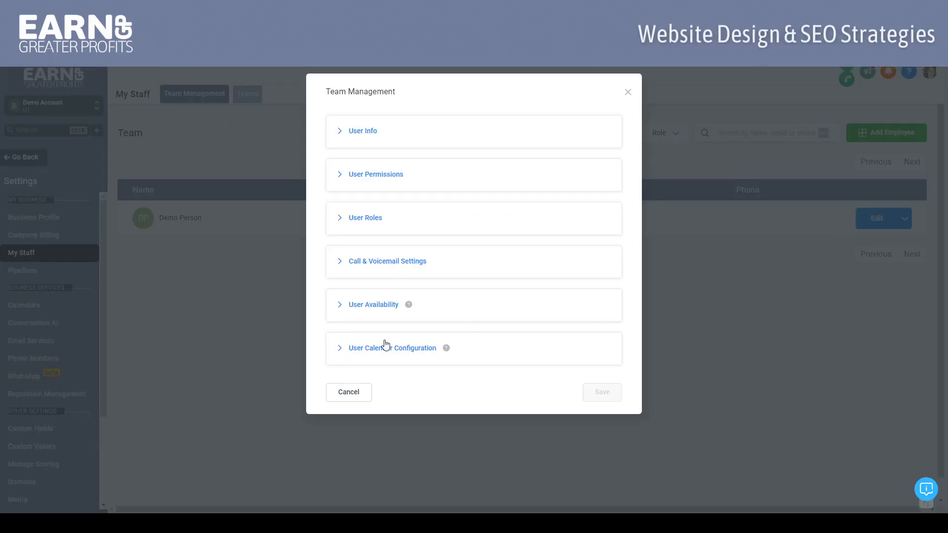
pyautogui.click(341, 306)
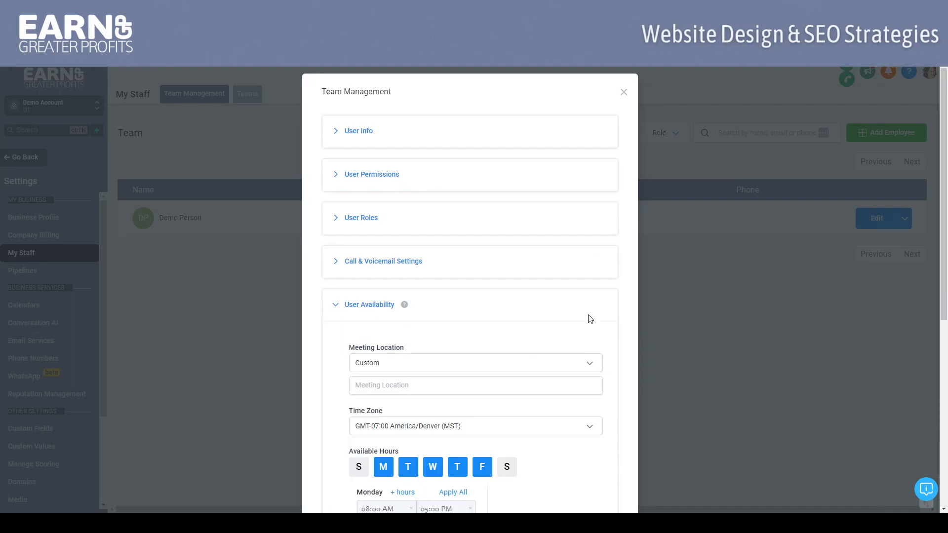
pyautogui.scroll(-5, 625, 305)
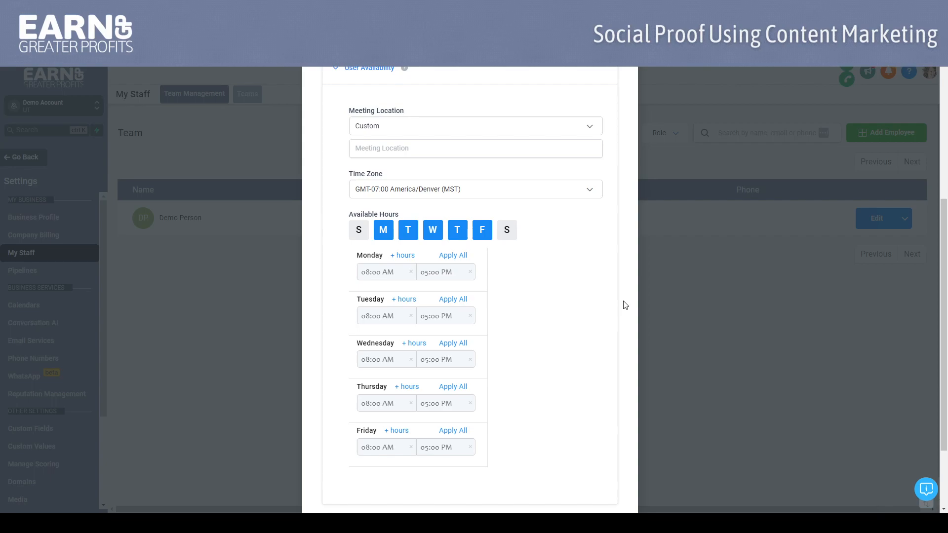
pyautogui.scroll(1, 625, 305)
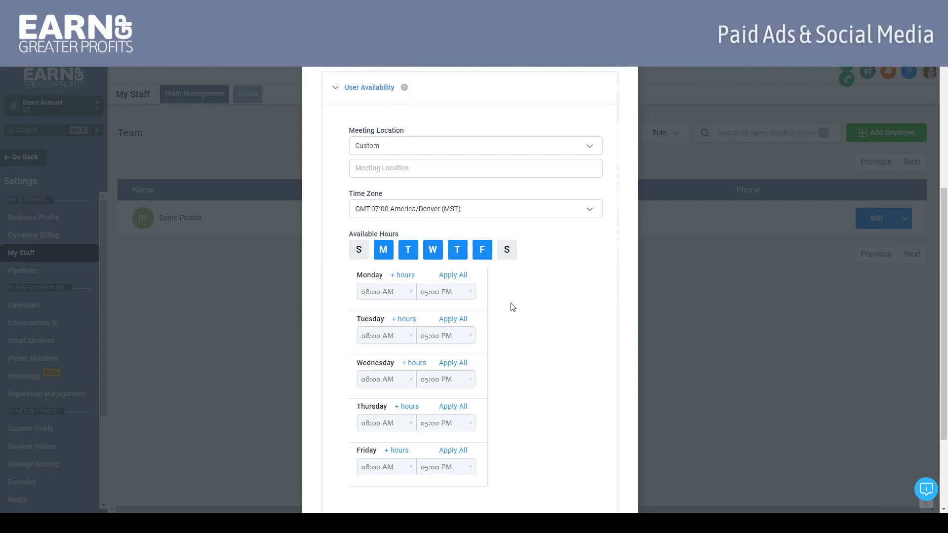
pyautogui.click(339, 88)
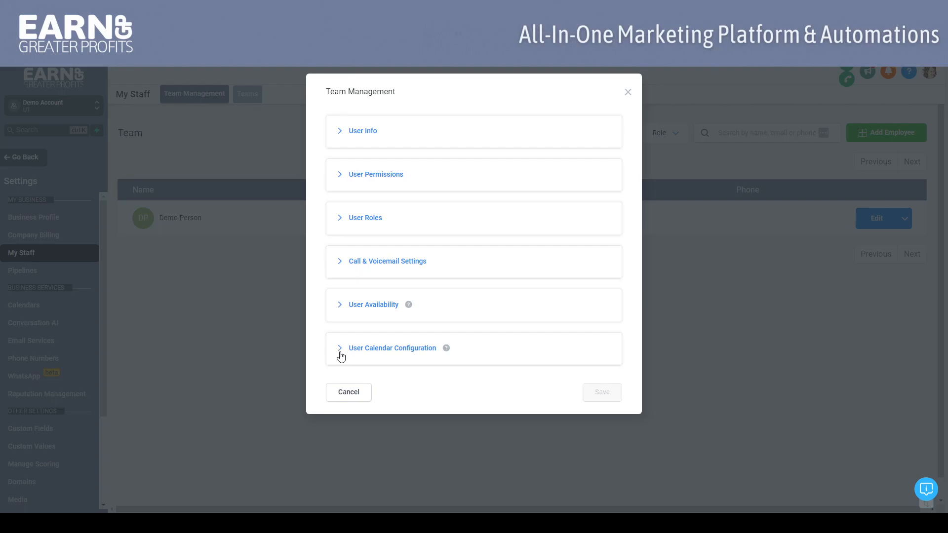
pyautogui.click(344, 391)
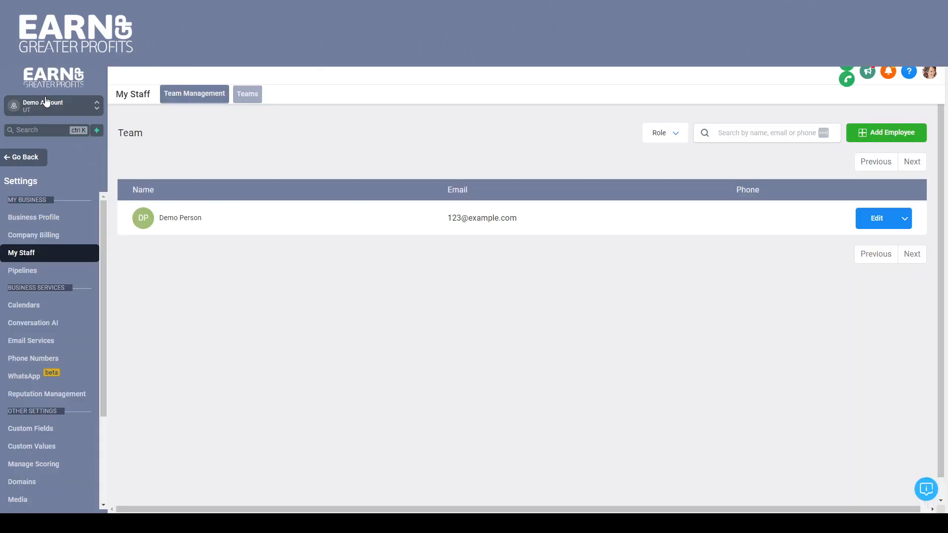
# Reopen the Consultation calendar for editing from the calendar settings and review its available weekdays and hours
pyautogui.click(24, 305)
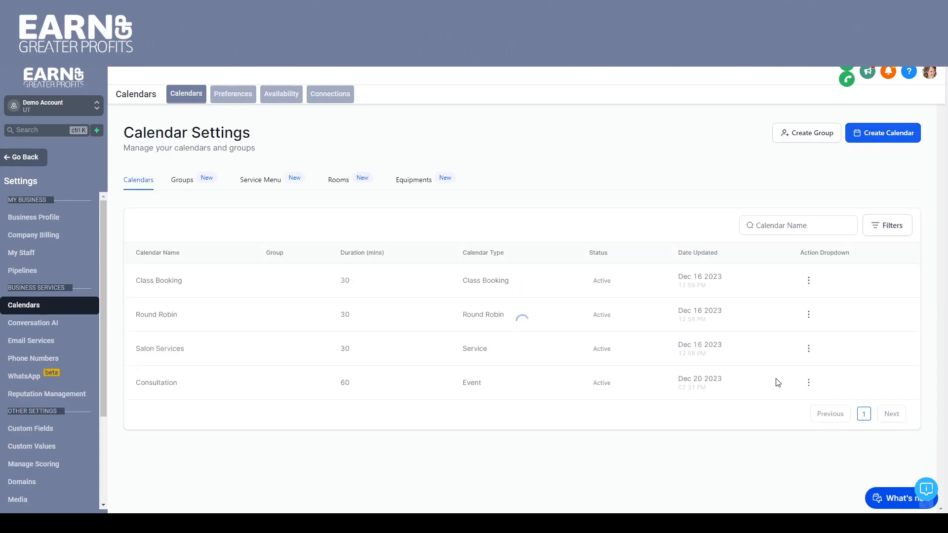
pyautogui.click(808, 384)
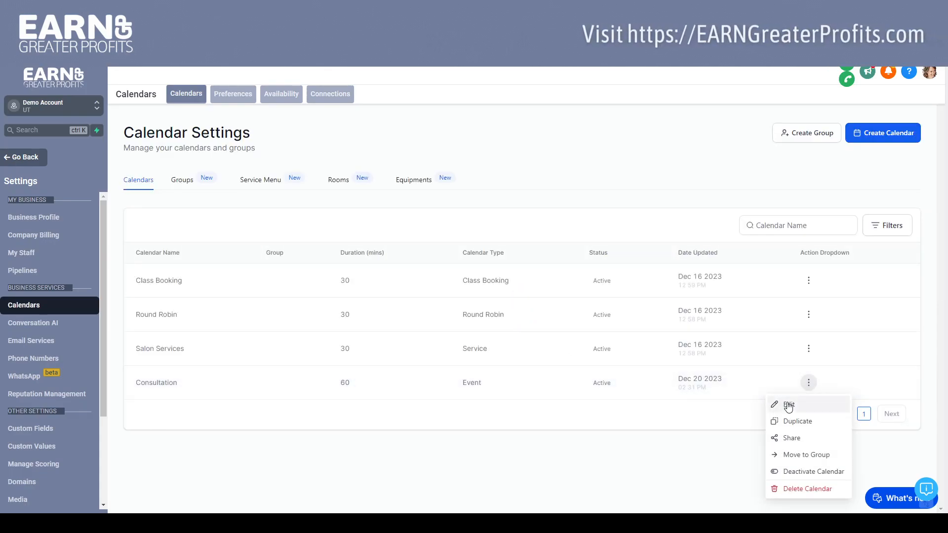
pyautogui.click(788, 404)
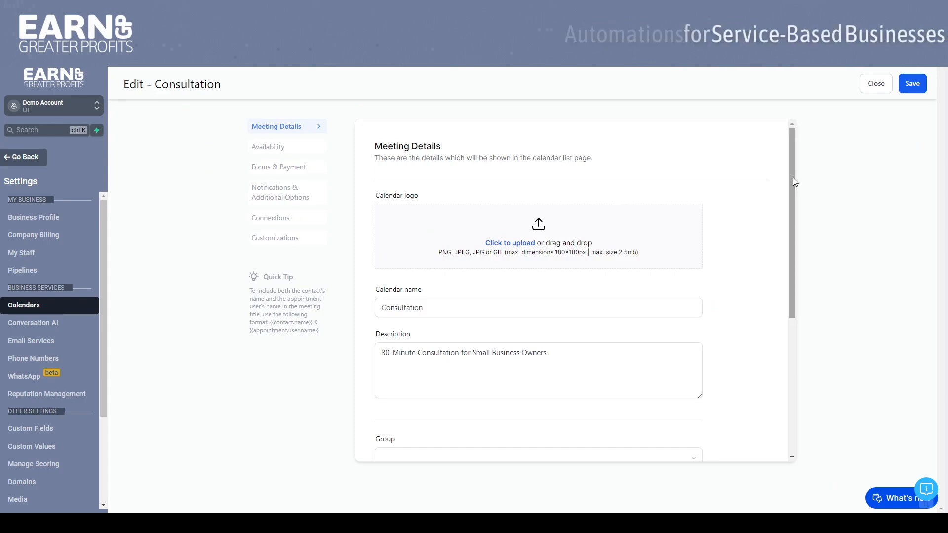
pyautogui.click(264, 149)
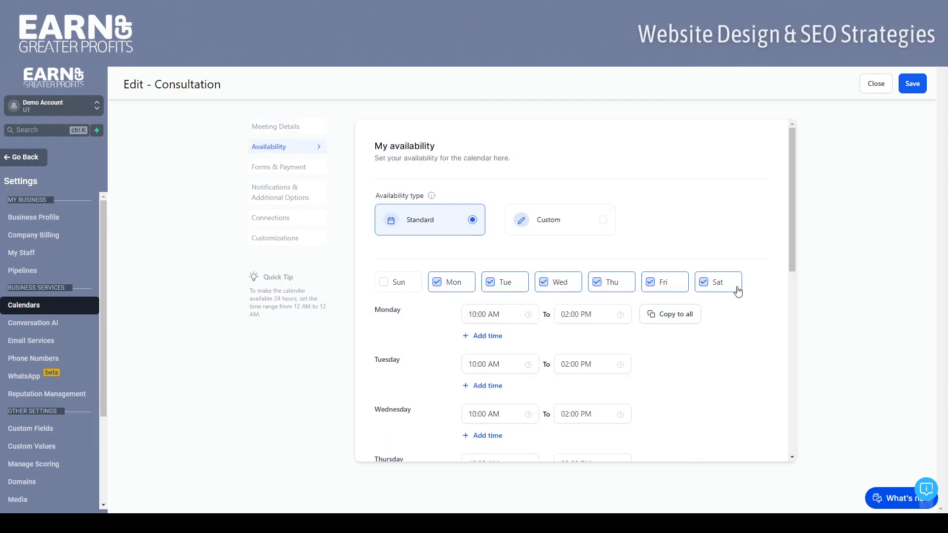
pyautogui.moveTo(792, 173)
pyautogui.mouseDown()
pyautogui.moveTo(793, 220)
pyautogui.moveTo(792, 189)
pyautogui.mouseUp()
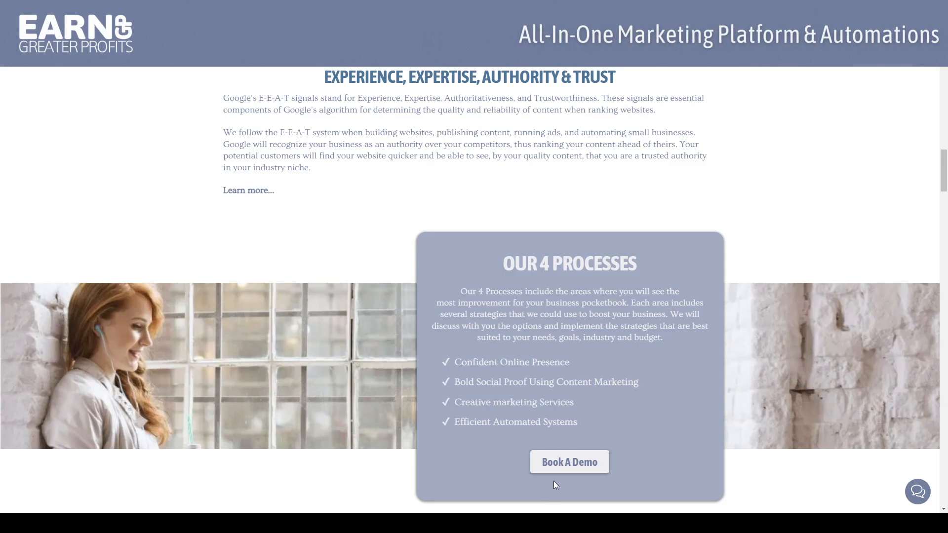
# On the company website, open the demo booking from the Our 4 Processes section
pyautogui.click(570, 461)
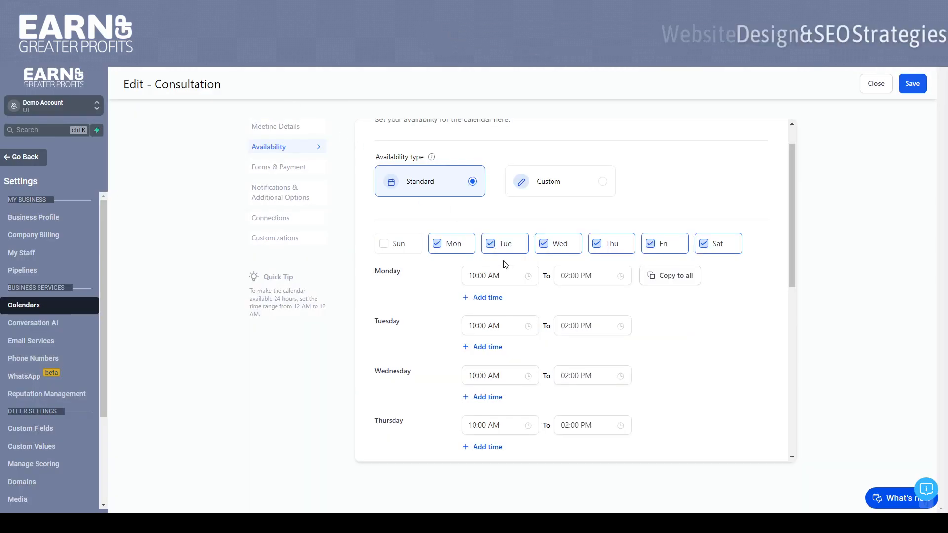
# In the Consultation calendar's availability settings, review the meeting interval, meeting duration, scheduling notice and booking limits
pyautogui.moveTo(793, 189); pyautogui.dragTo(797, 375)
pyautogui.click(425, 269)
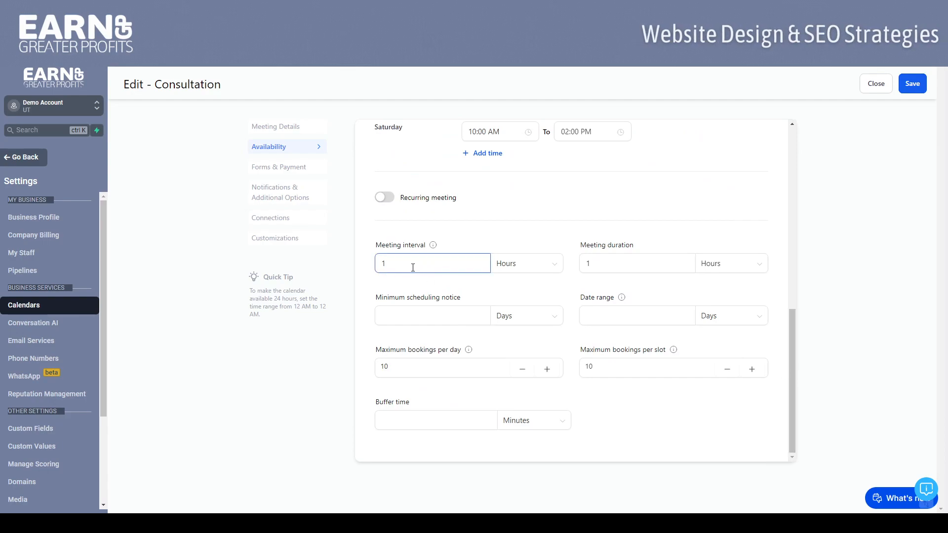
pyautogui.click(587, 262)
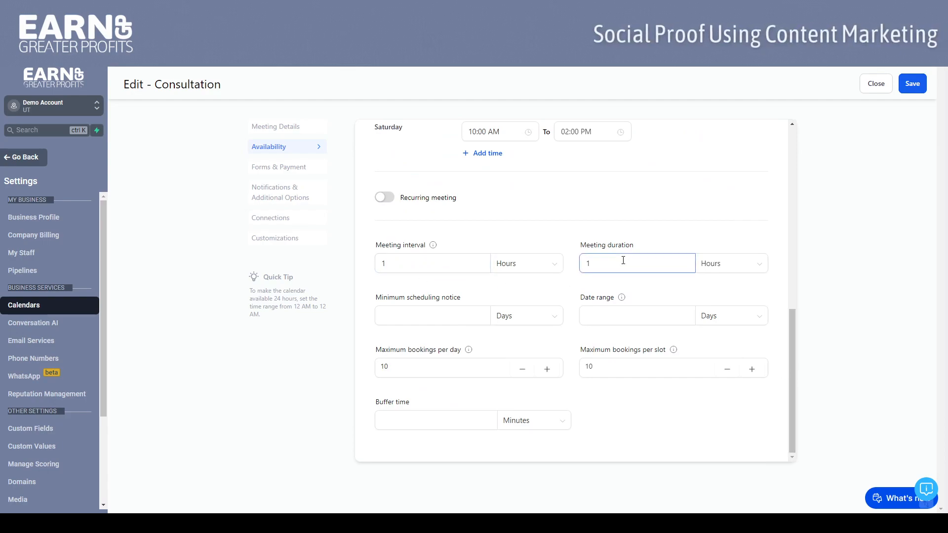
pyautogui.click(450, 318)
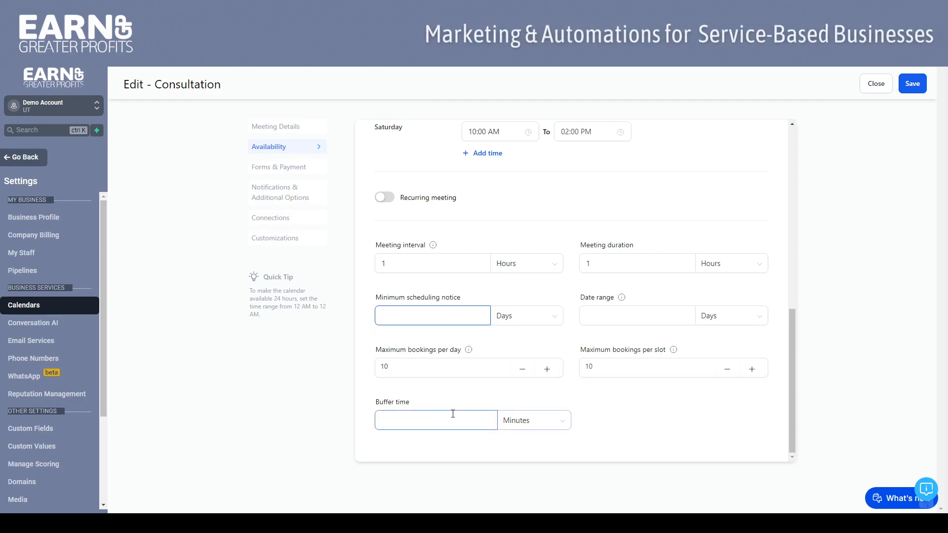
# Open the Forms & Payment settings and review the form selection, consent checkbox and guest options
pyautogui.click(282, 168)
pyautogui.moveTo(788, 253); pyautogui.dragTo(792, 131)
pyautogui.click(419, 221)
pyautogui.click(512, 184)
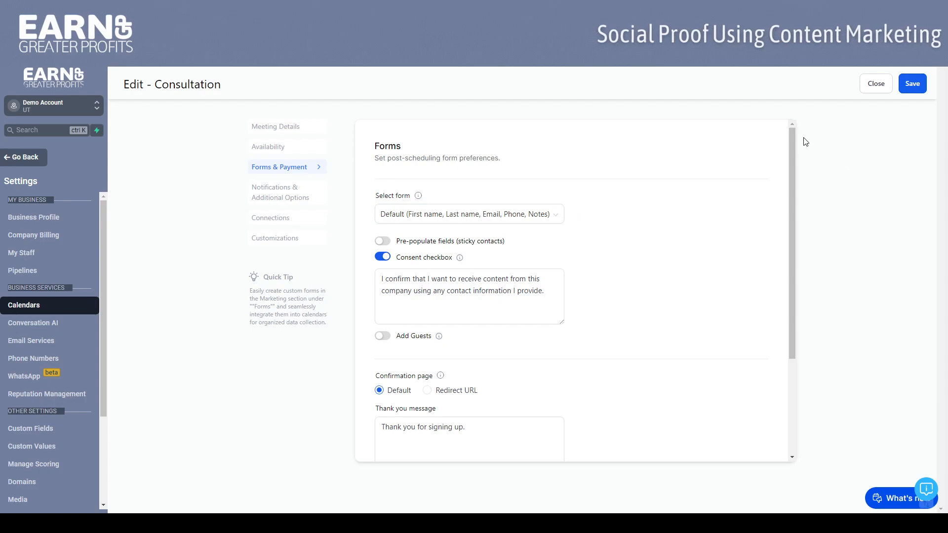
pyautogui.moveTo(792, 136); pyautogui.dragTo(793, 158)
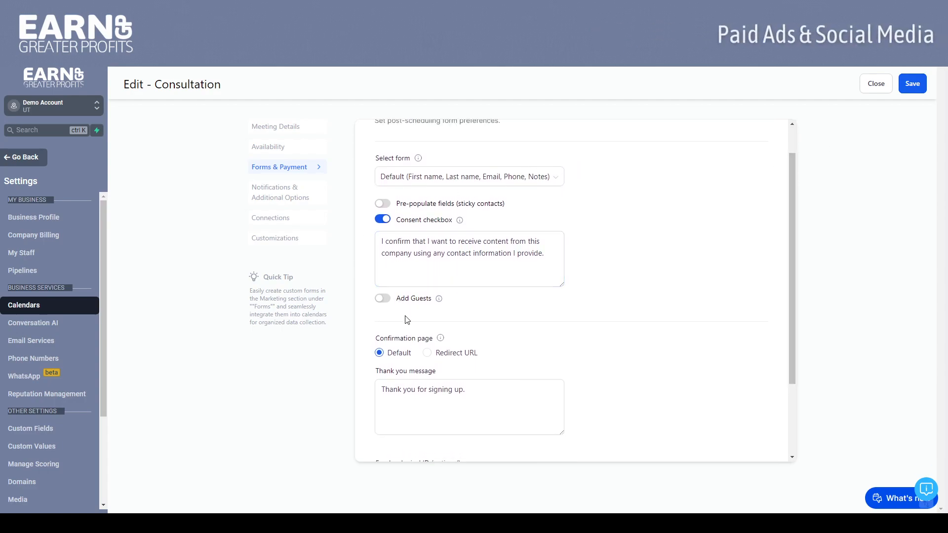
pyautogui.moveTo(793, 211); pyautogui.dragTo(793, 290)
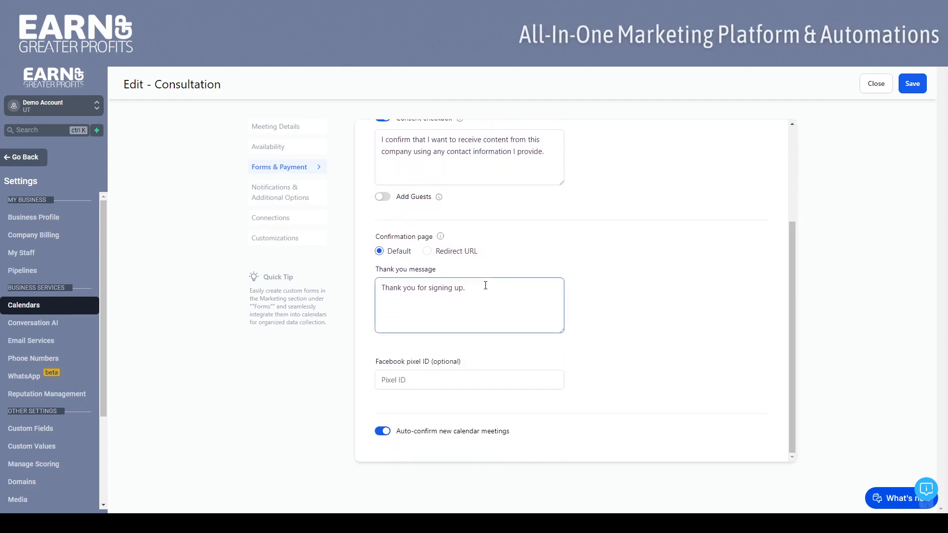
# Try the Redirect URL option for the confirmation page, view its URL field, and restore the Default option
pyautogui.click(427, 252)
pyautogui.click(422, 335)
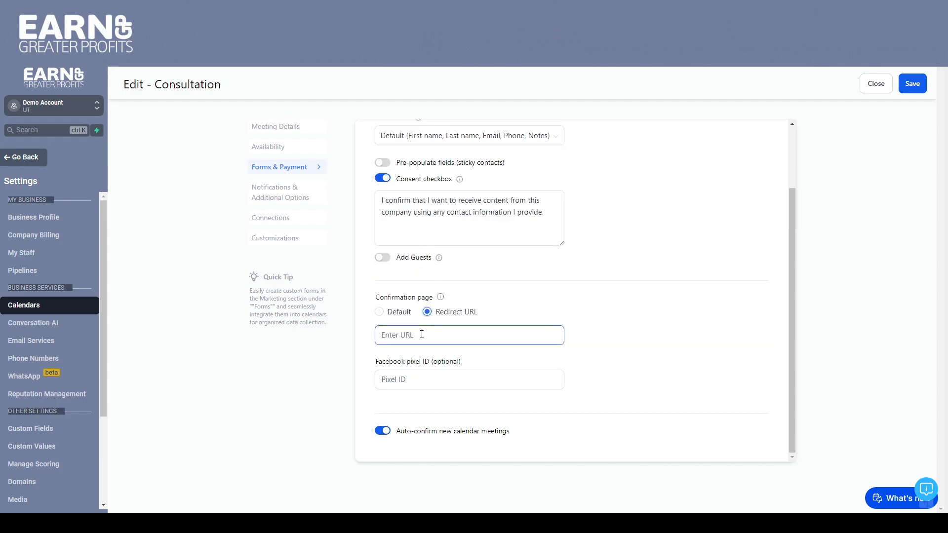
pyautogui.click(379, 311)
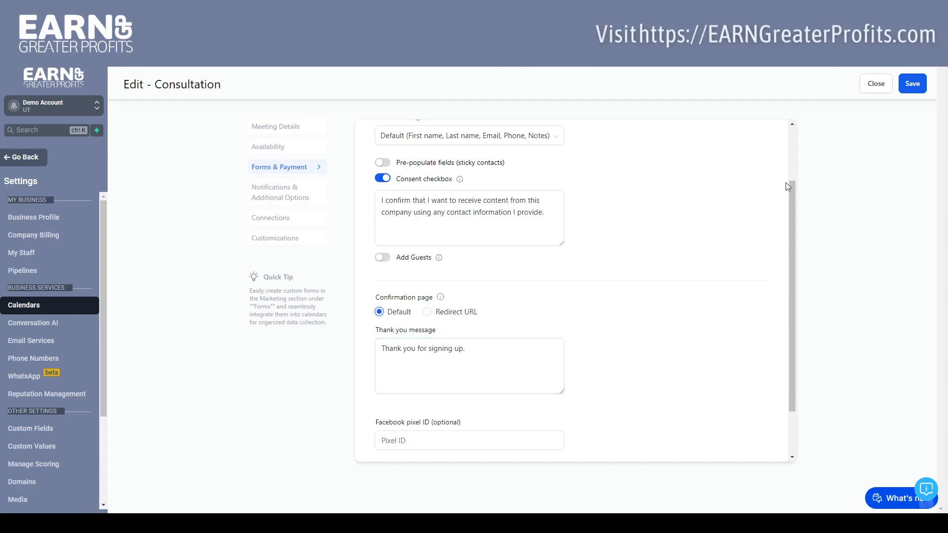
# Review the thank you message, the optional Facebook pixel ID and the auto-confirm option for new meetings
pyautogui.moveTo(790, 181); pyautogui.dragTo(801, 239)
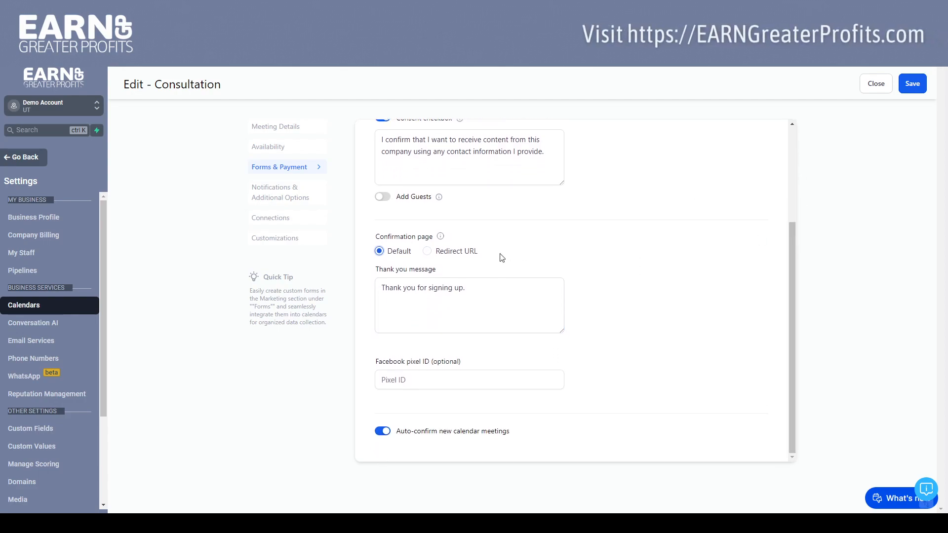
pyautogui.click(384, 300)
pyautogui.click(413, 380)
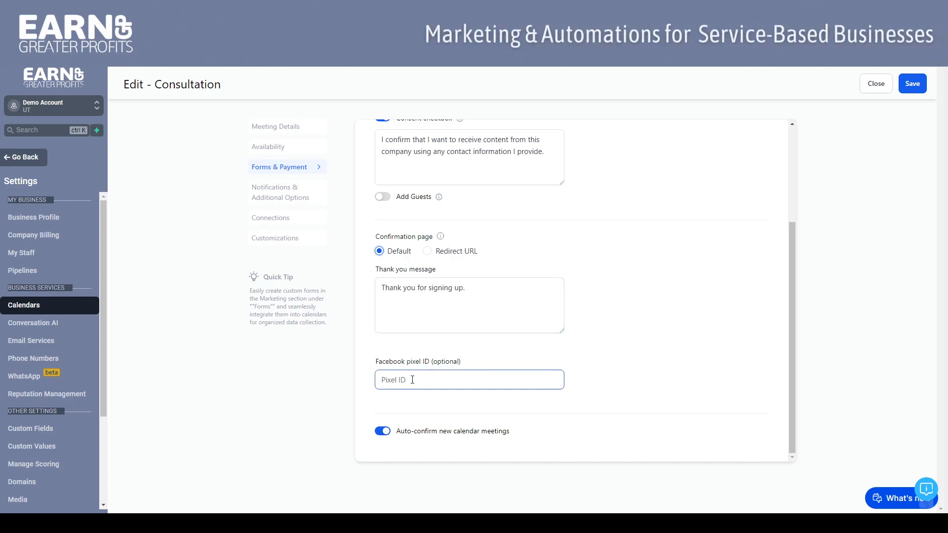
pyautogui.click(401, 404)
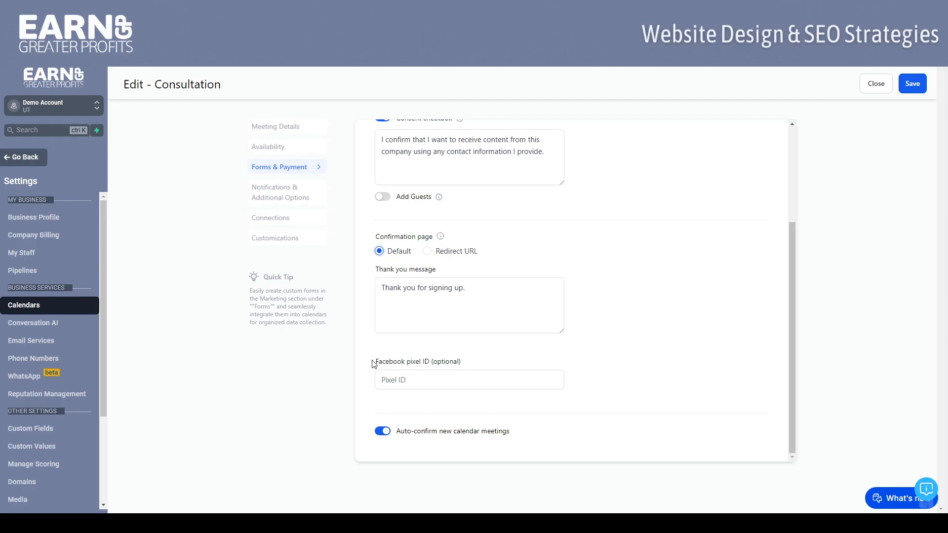
# Open the Notifications & Additional Options settings and review the notification type, recipients, cancellation and reschedule options, and additional notes
pyautogui.click(279, 201)
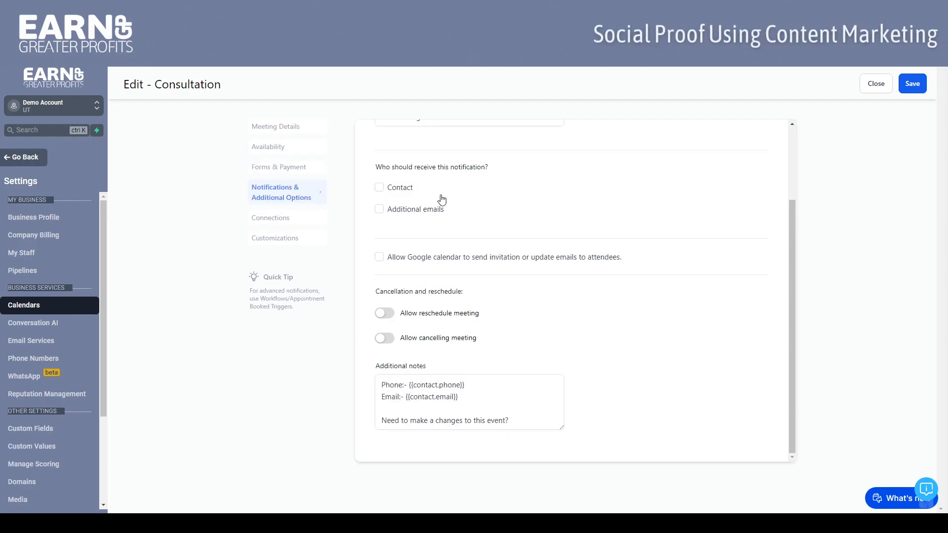
pyautogui.moveTo(790, 255); pyautogui.dragTo(768, 186)
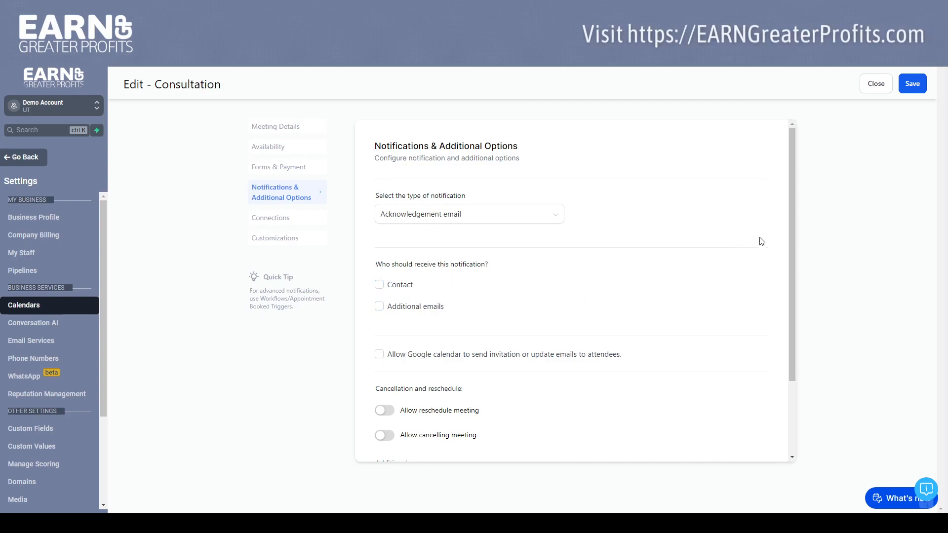
pyautogui.moveTo(793, 197); pyautogui.dragTo(793, 273)
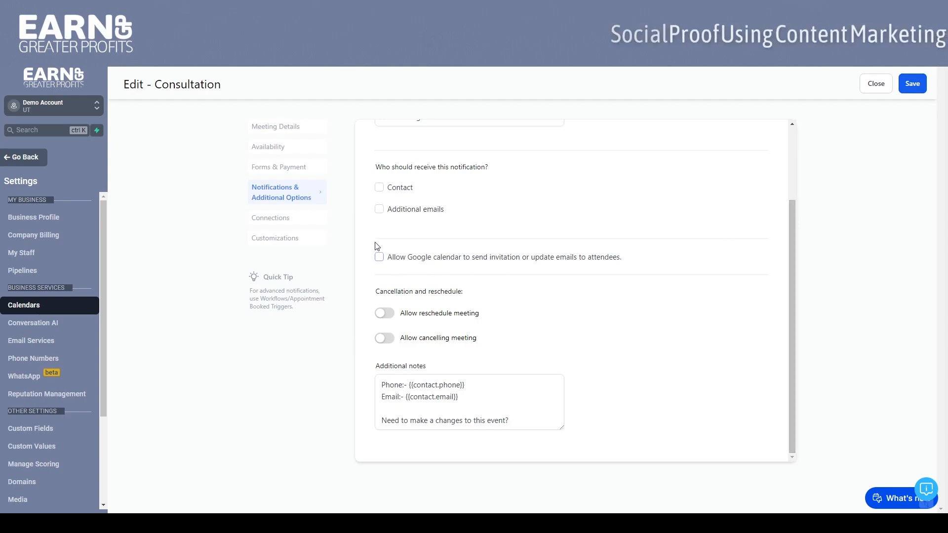
pyautogui.scroll(1, 795, 217)
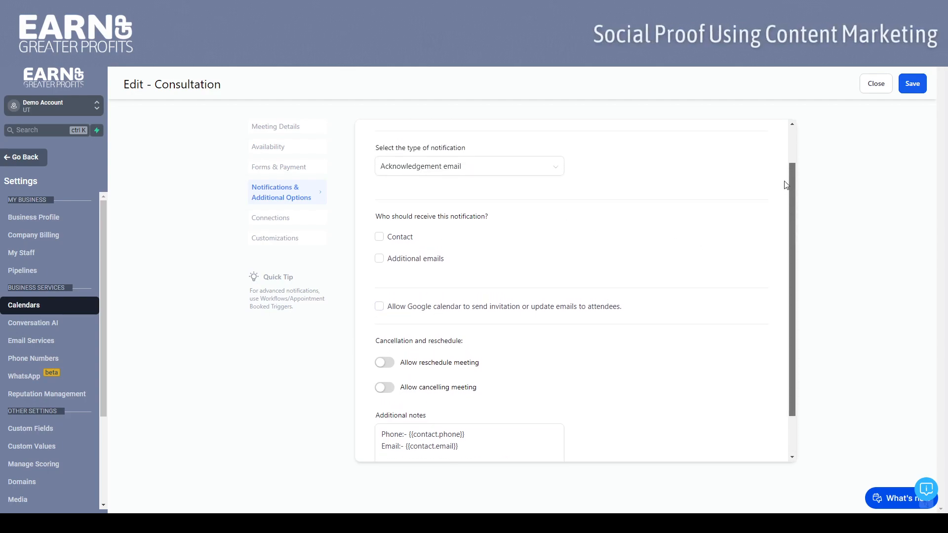
pyautogui.moveTo(790, 176); pyautogui.dragTo(792, 242)
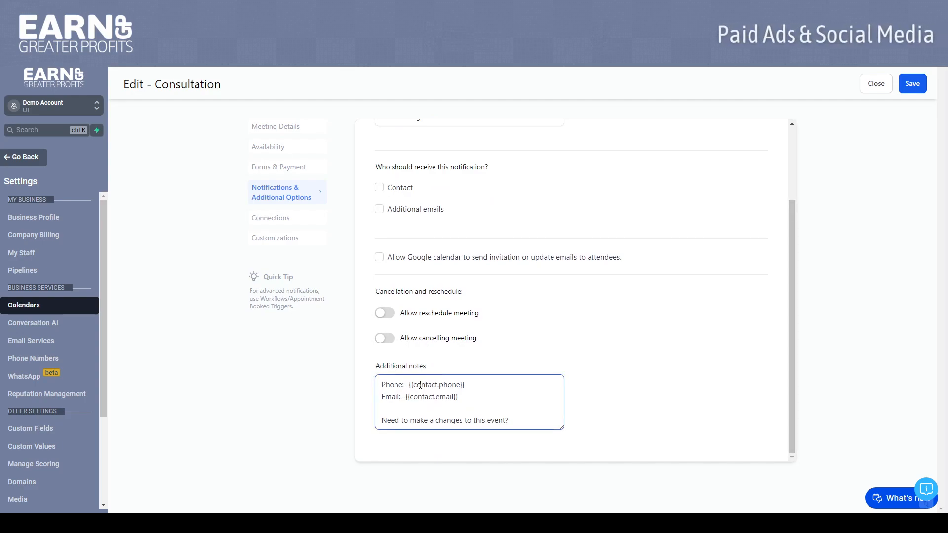
pyautogui.click(409, 408)
# Open the Connections settings and review the linked external calendar and the available sync options
pyautogui.click(267, 225)
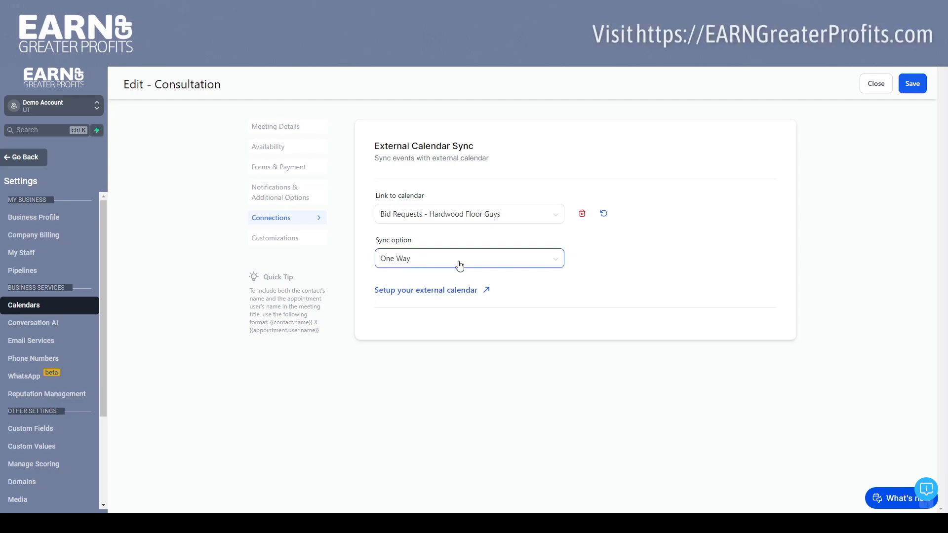
pyautogui.click(549, 266)
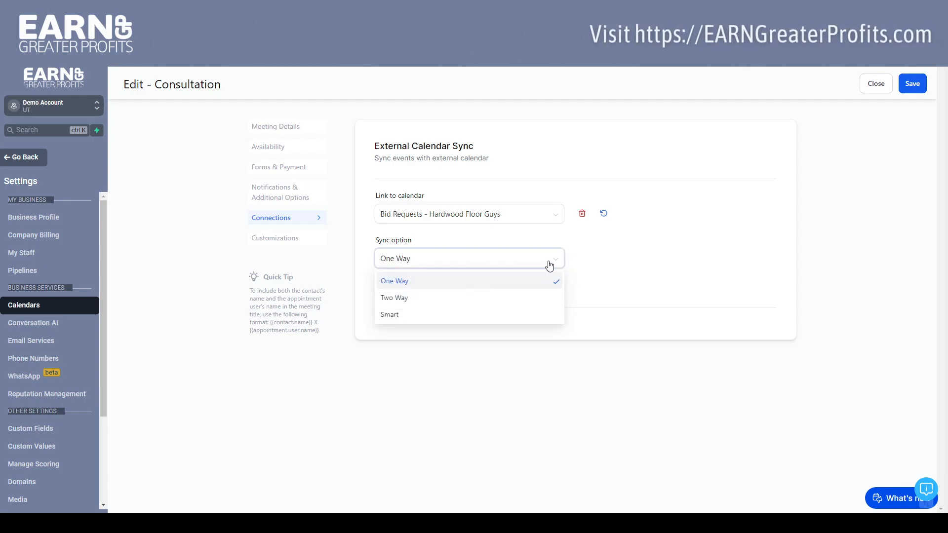
pyautogui.click(583, 245)
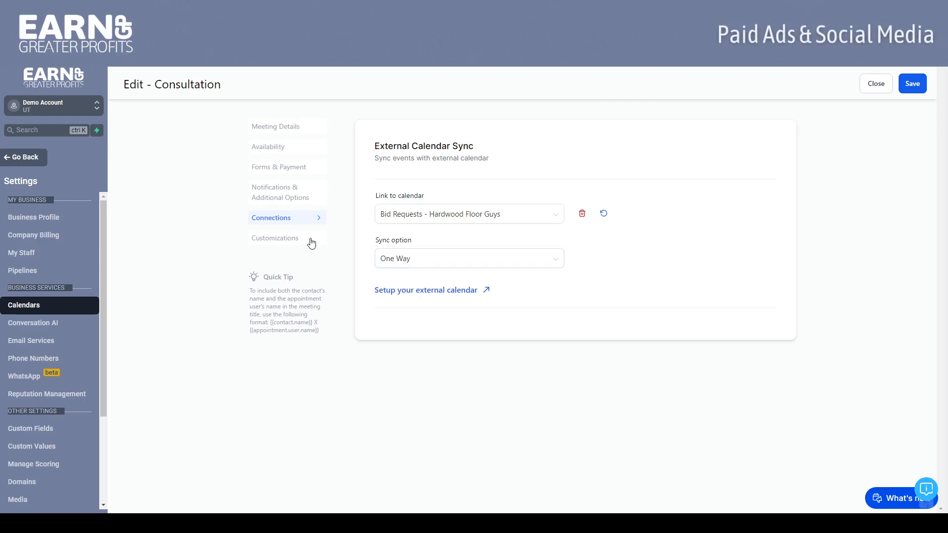
# Open the Customizations settings and review the cover image, widget style, colors, button text and calendar display options
pyautogui.click(292, 239)
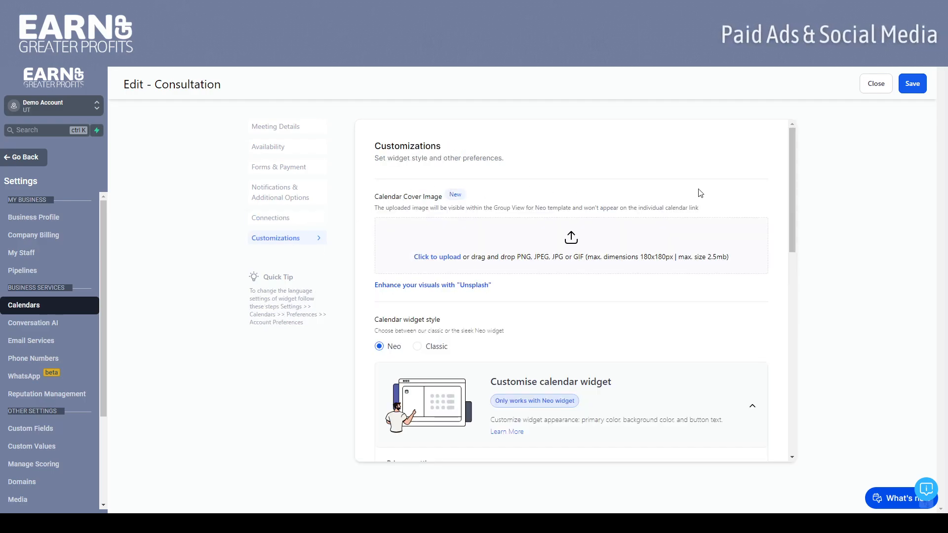
pyautogui.moveTo(793, 174); pyautogui.dragTo(793, 244)
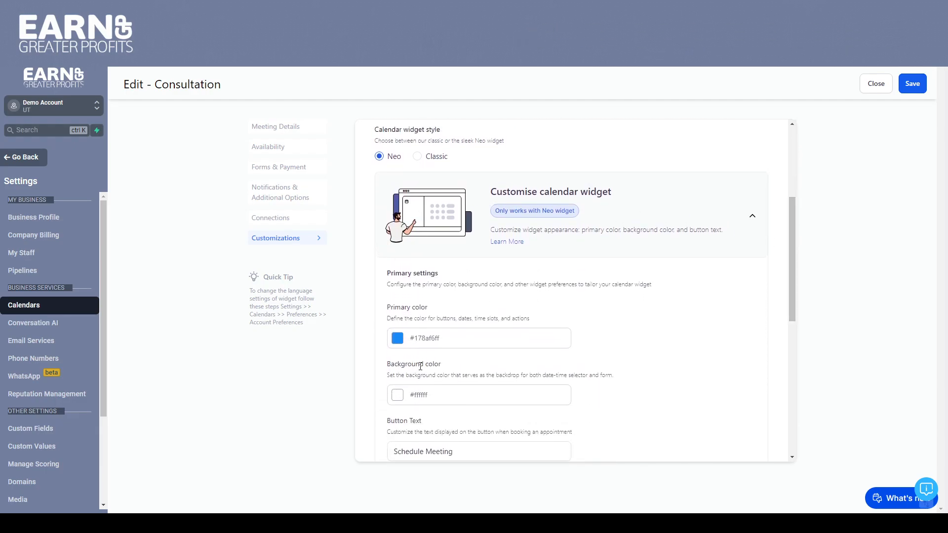
pyautogui.moveTo(791, 212); pyautogui.dragTo(806, 304)
pyautogui.click(465, 208)
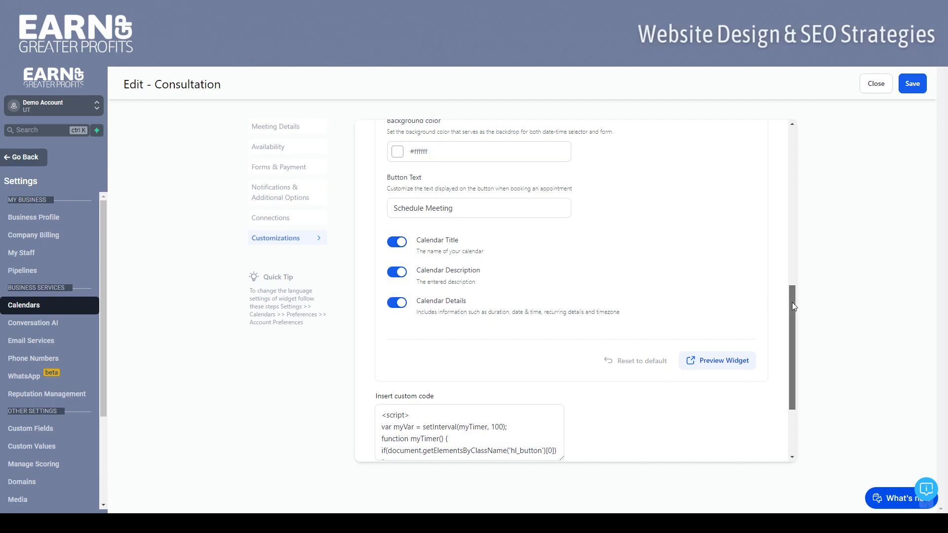
# Enlarge the custom code box to read its script, and save the Consultation calendar
pyautogui.moveTo(792, 302); pyautogui.dragTo(801, 350)
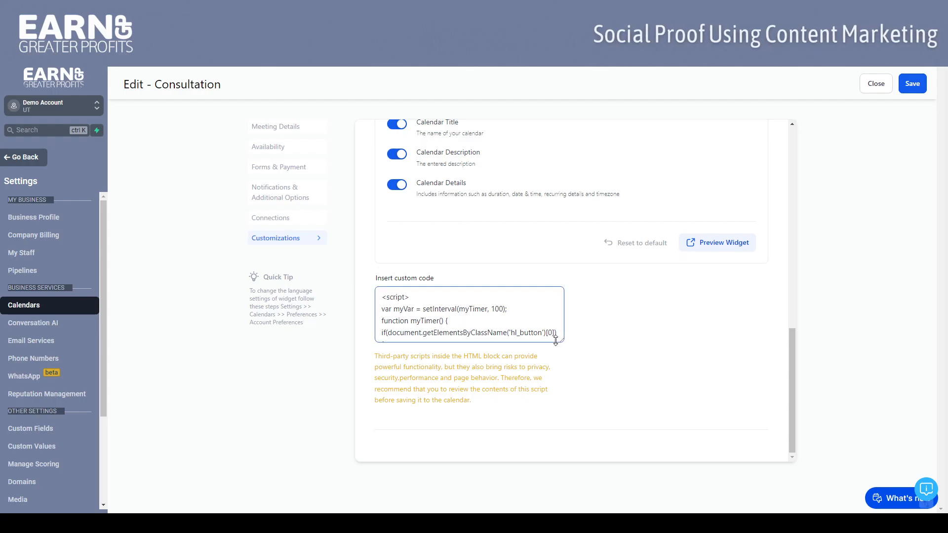
pyautogui.moveTo(561, 343); pyautogui.dragTo(562, 444)
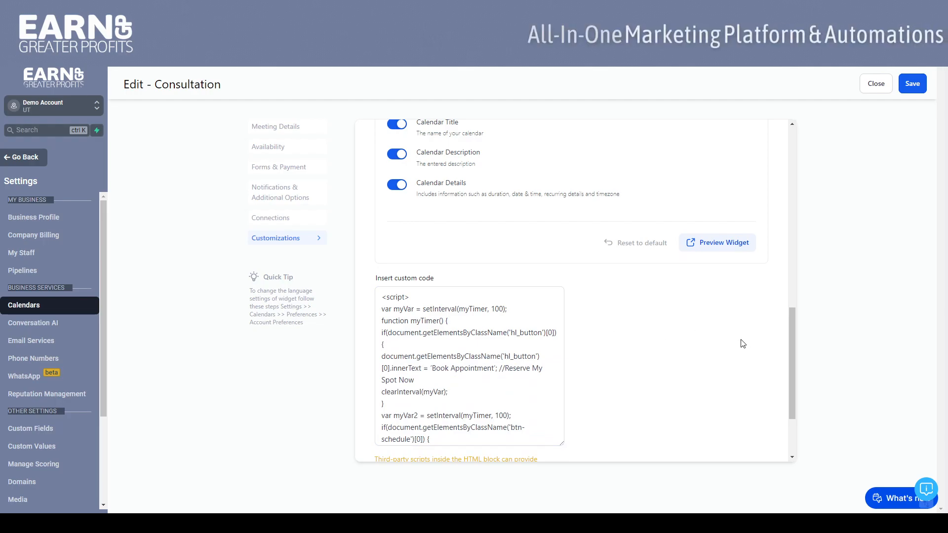
pyautogui.moveTo(792, 319); pyautogui.dragTo(792, 148)
pyautogui.click(911, 84)
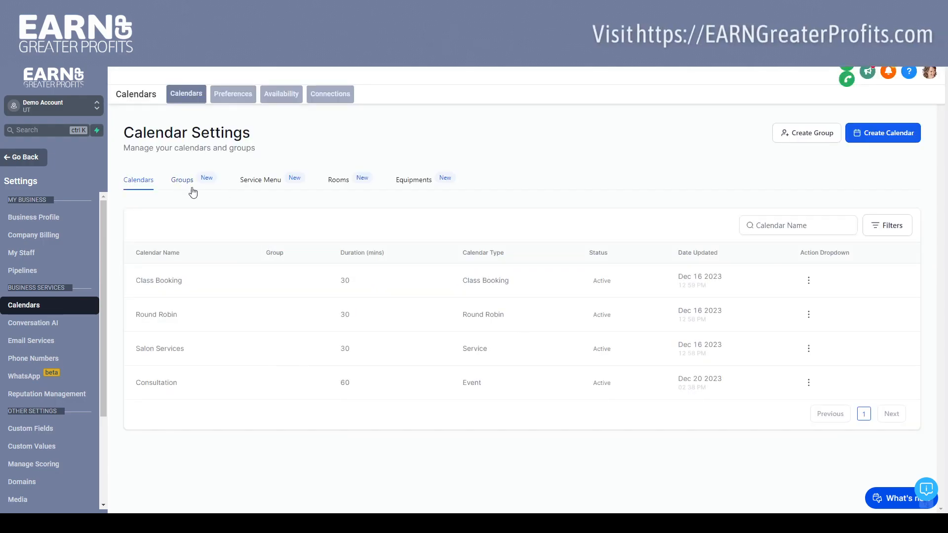
# Open the calendar groups list, view the form for adding a new calendar group, and cancel it
pyautogui.click(184, 182)
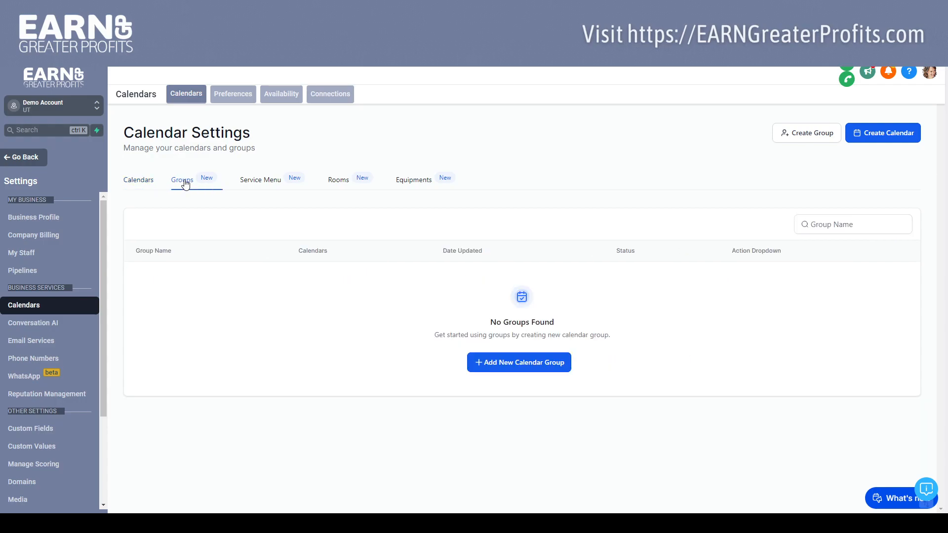
pyautogui.click(505, 369)
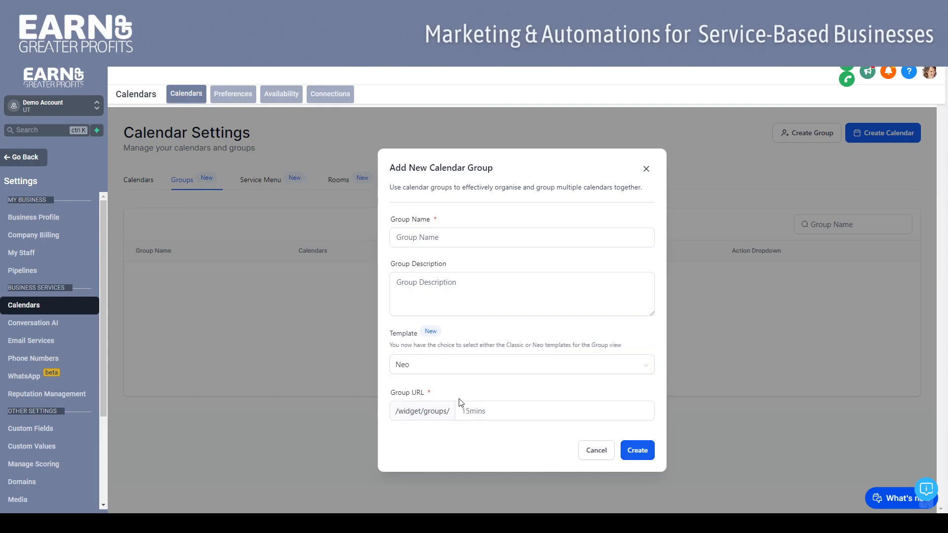
pyautogui.click(597, 451)
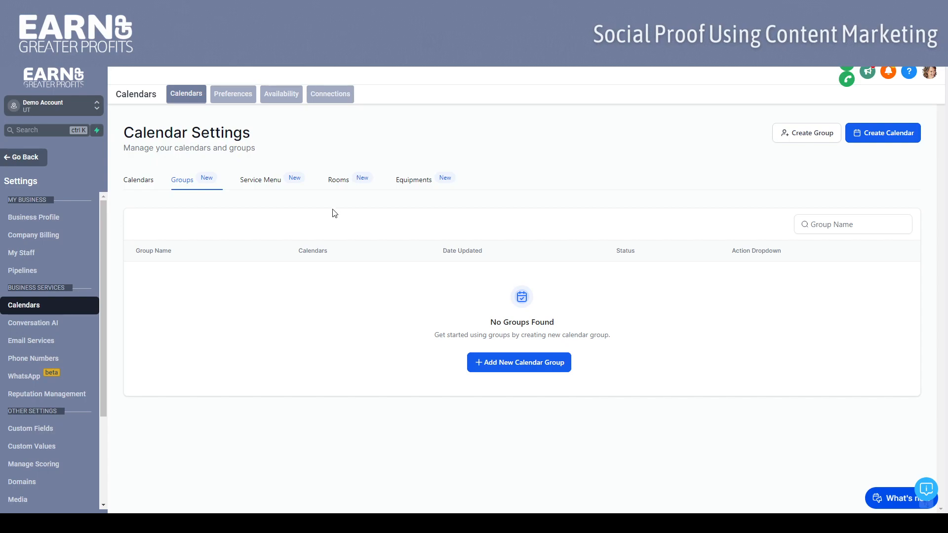
# Review the Service Menu, Rooms and Equipments sections of the calendar settings
pyautogui.click(263, 181)
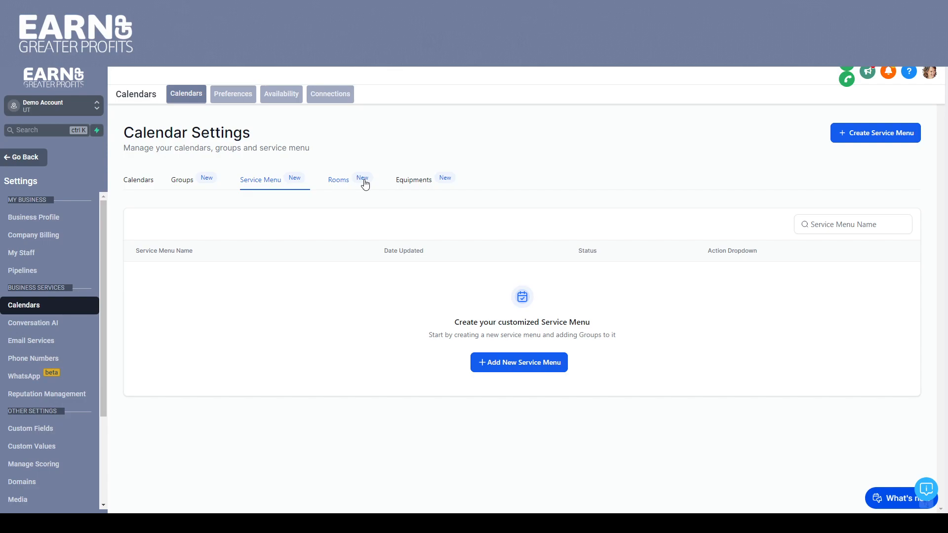
pyautogui.click(333, 185)
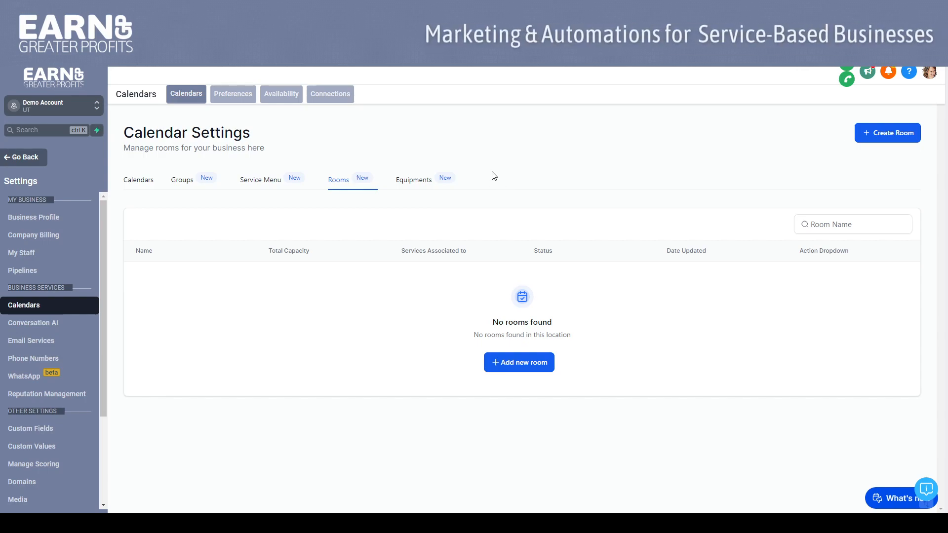
pyautogui.click(403, 191)
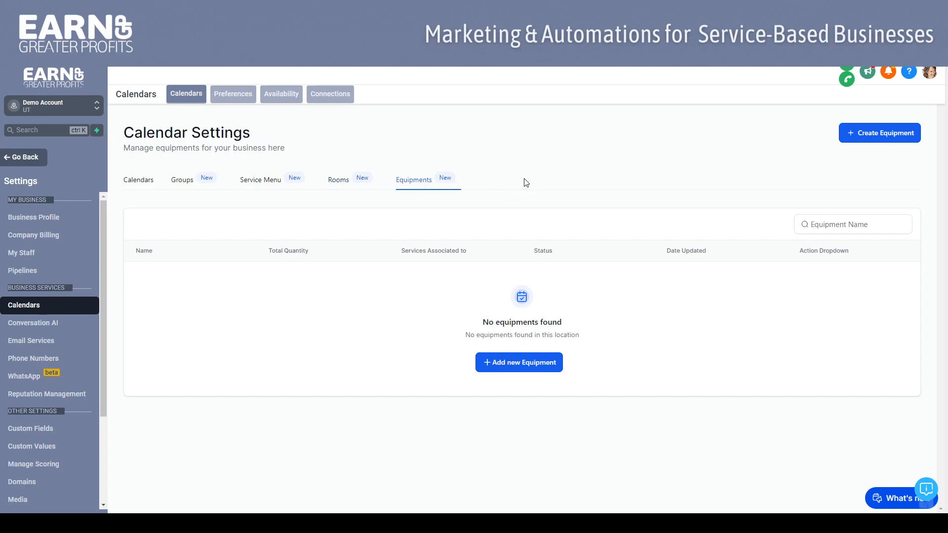